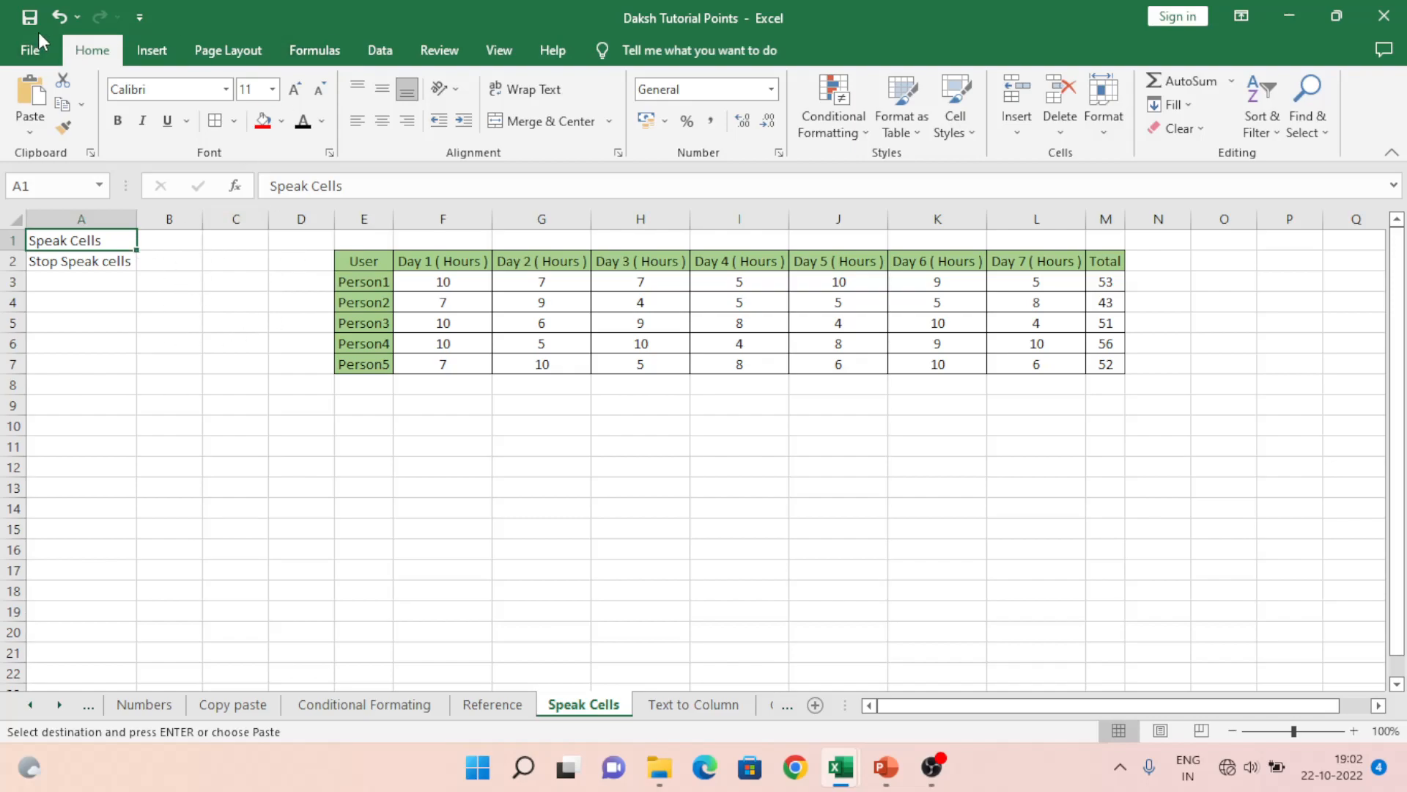
left_click(141, 19)
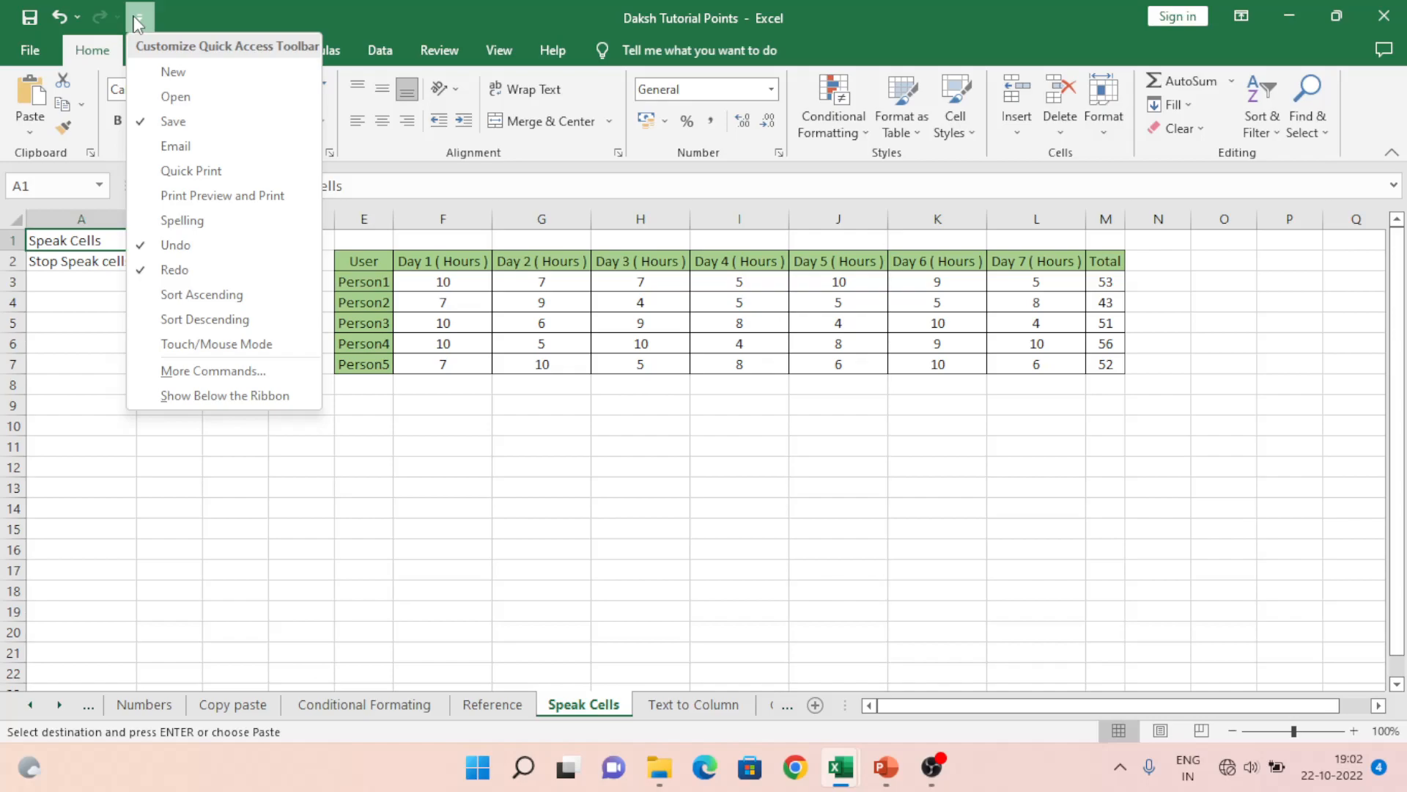
left_click(324, 7)
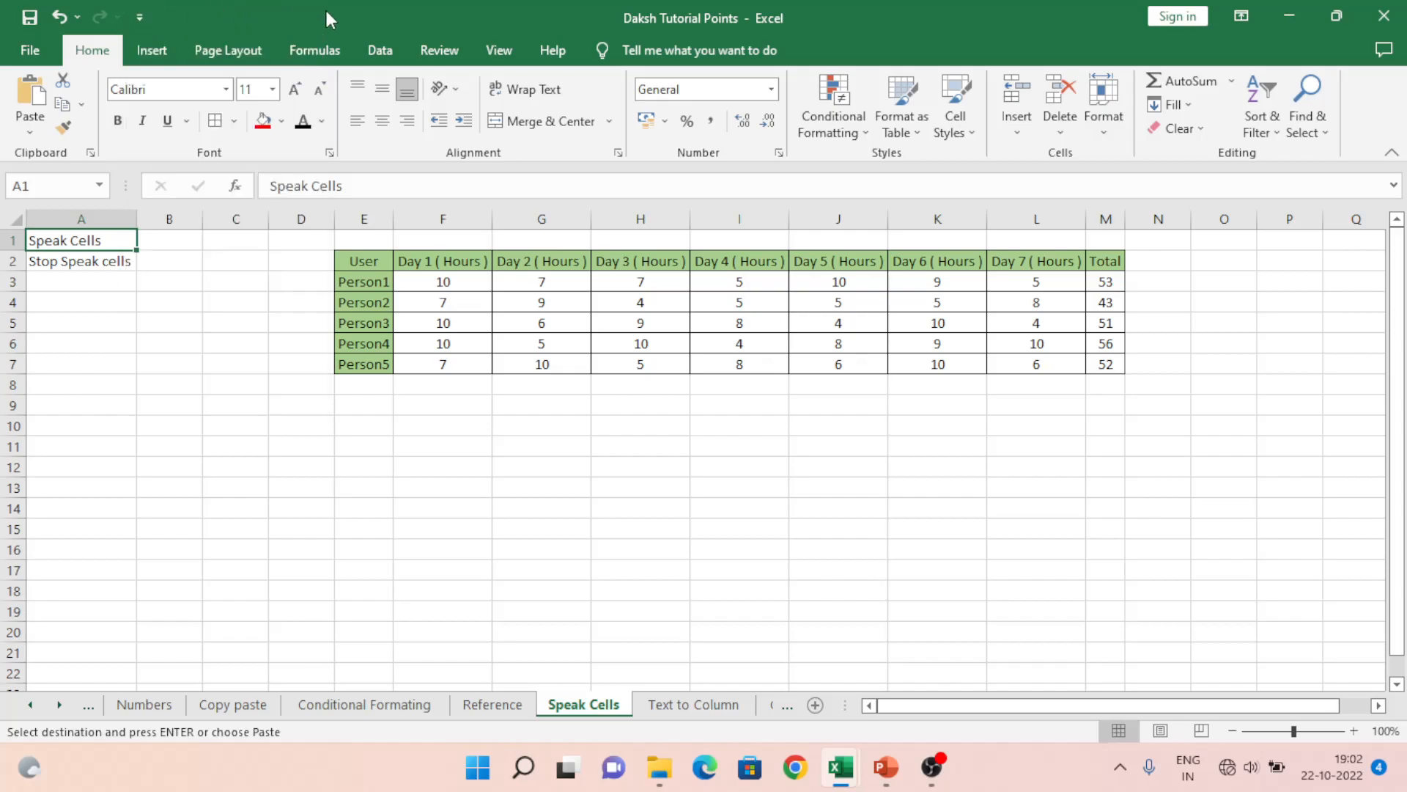
left_click(145, 59)
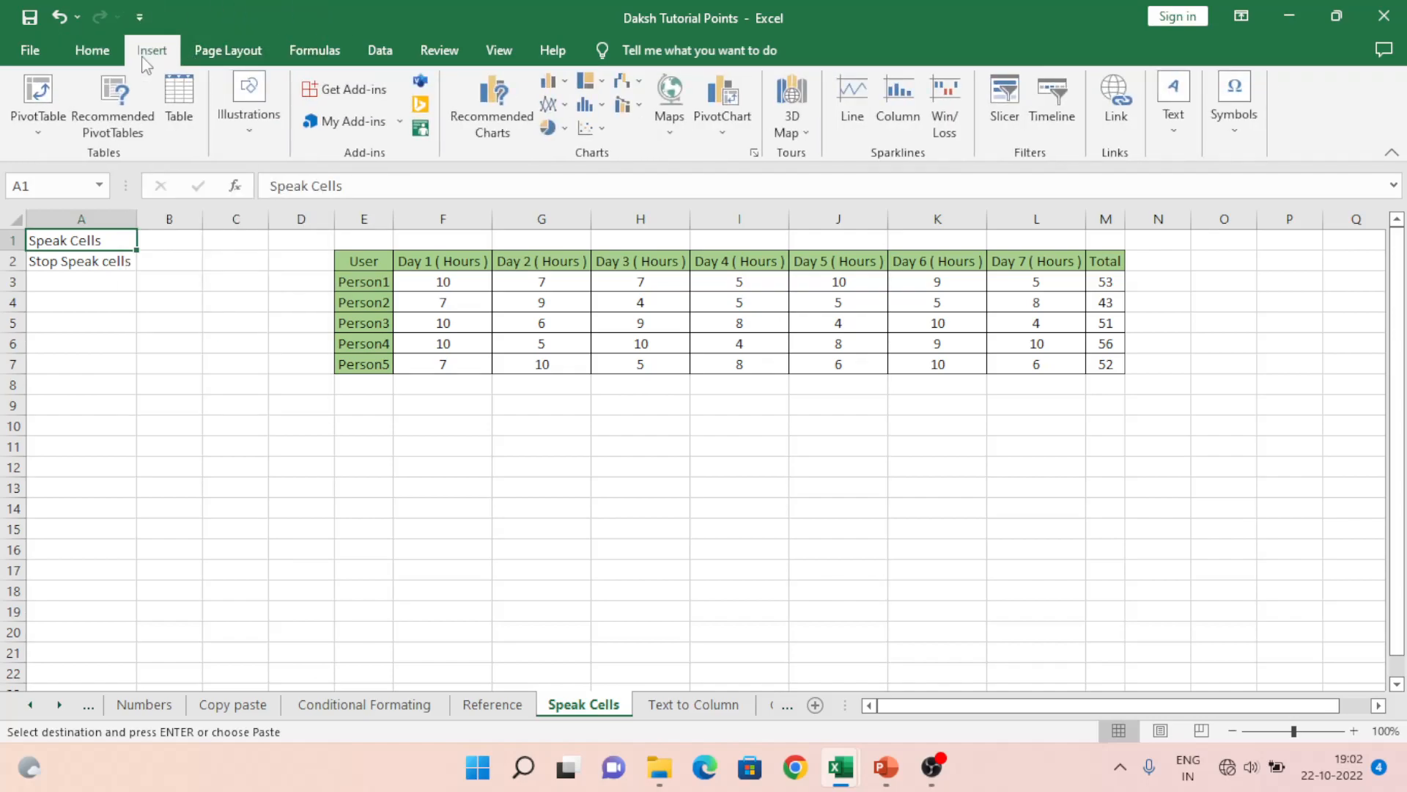
left_click(218, 47)
left_click(101, 51)
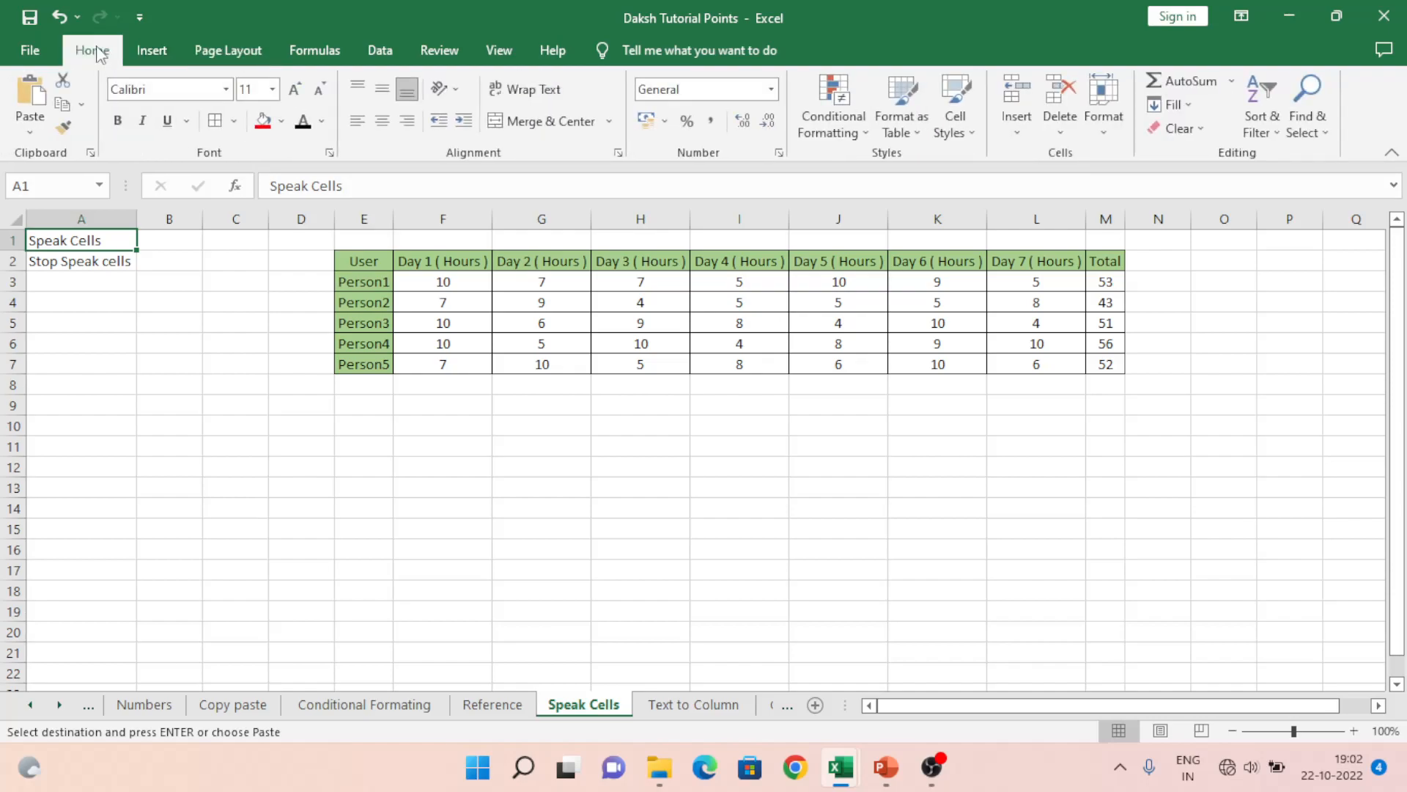
left_click(140, 18)
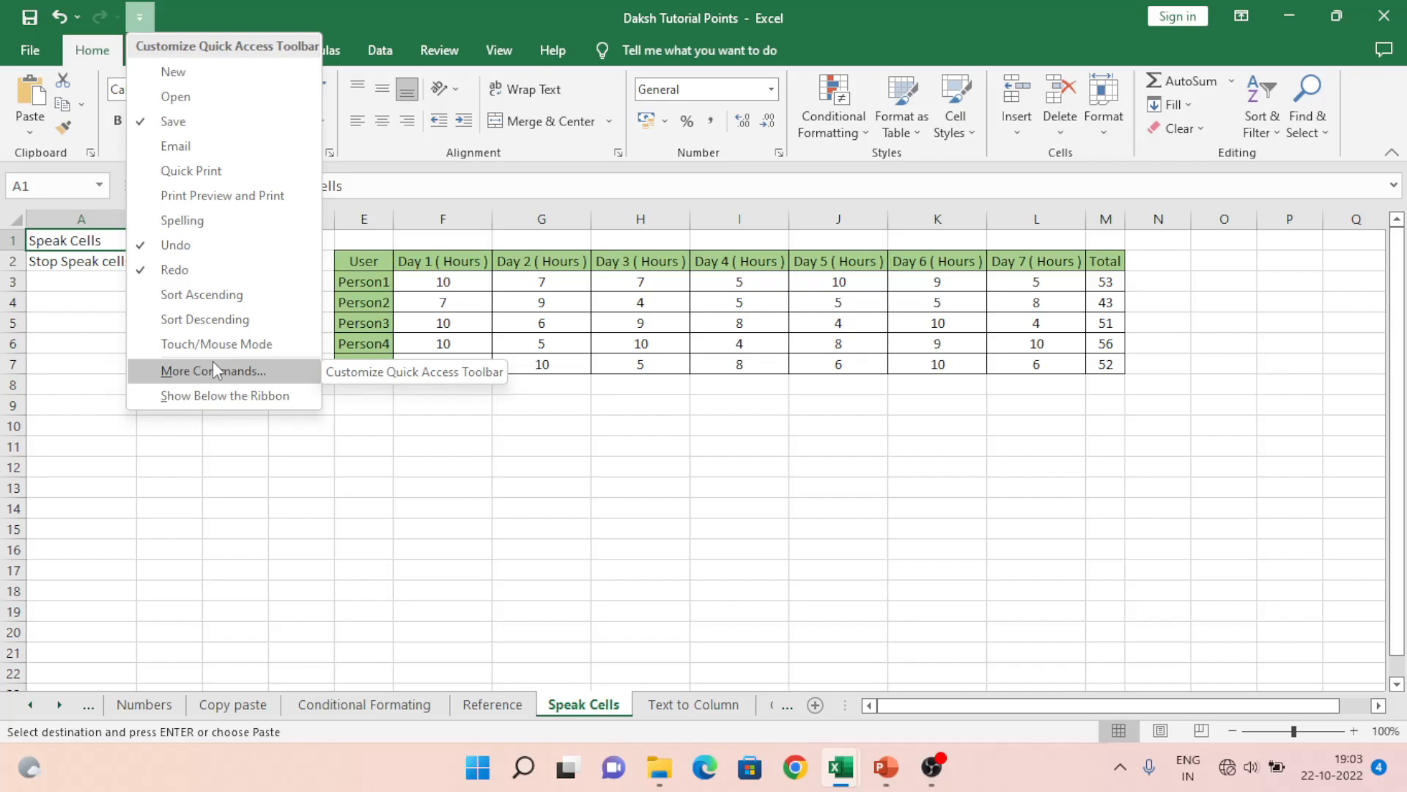
left_click(357, 8)
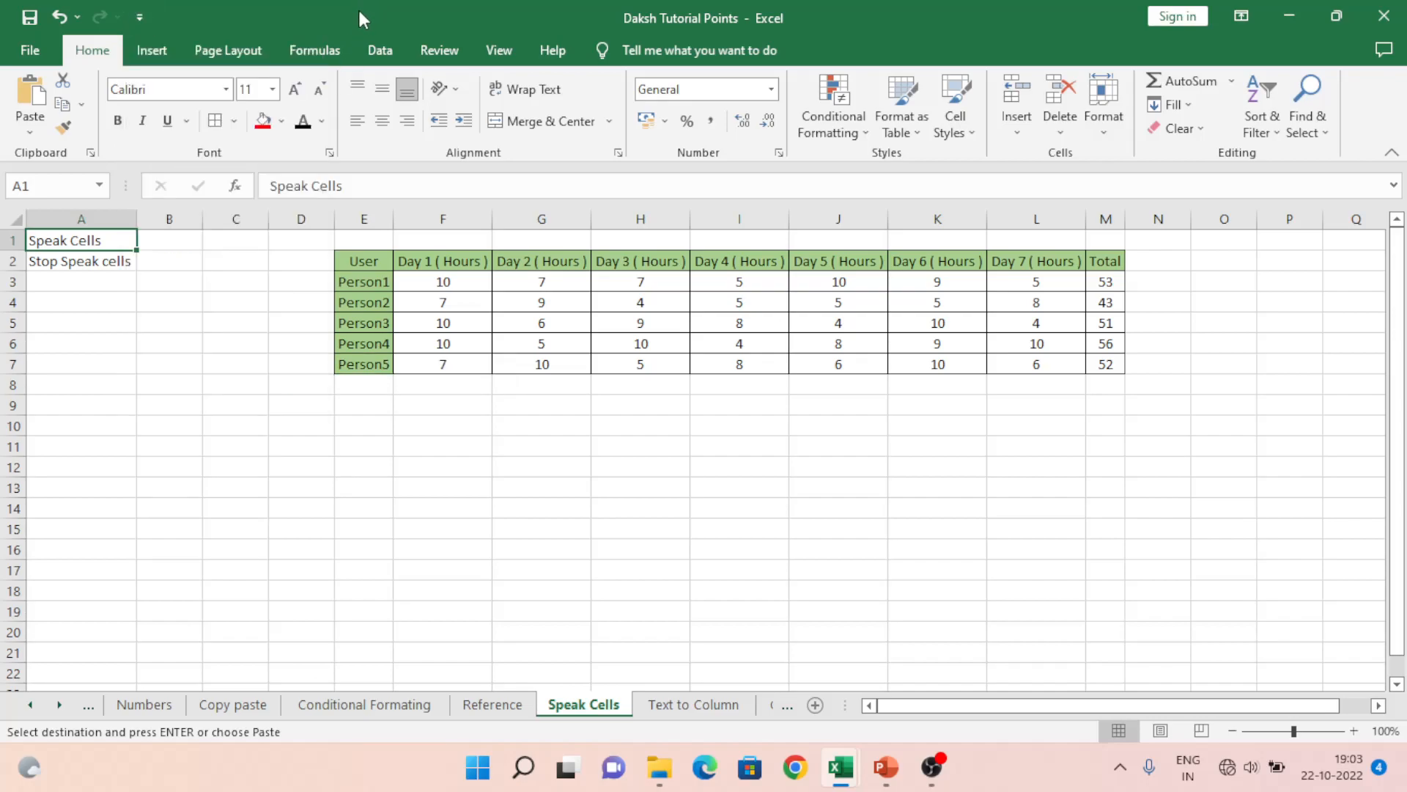
- Open the Quick Access Toolbar customization options and list All Commands as the available commands
left_click(139, 18)
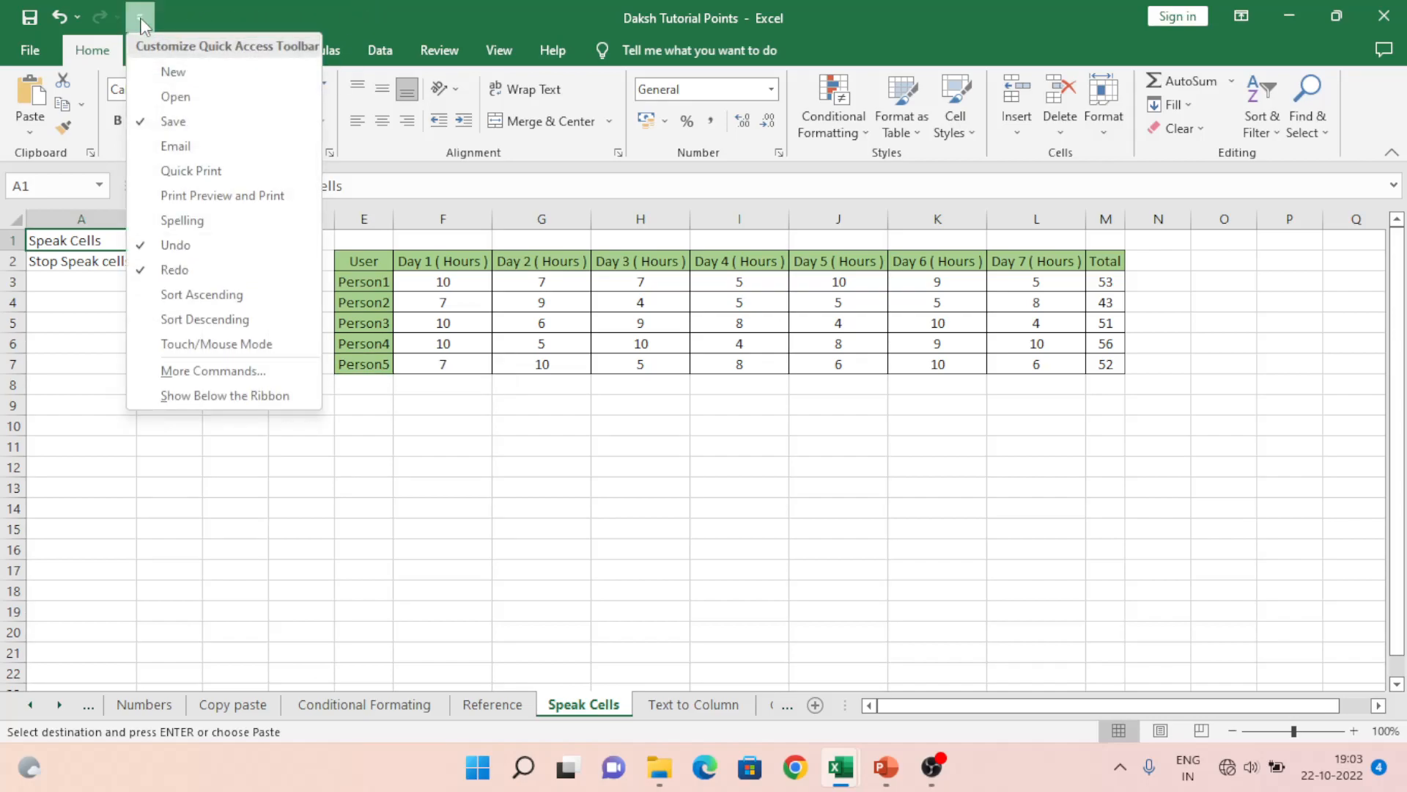
left_click(216, 373)
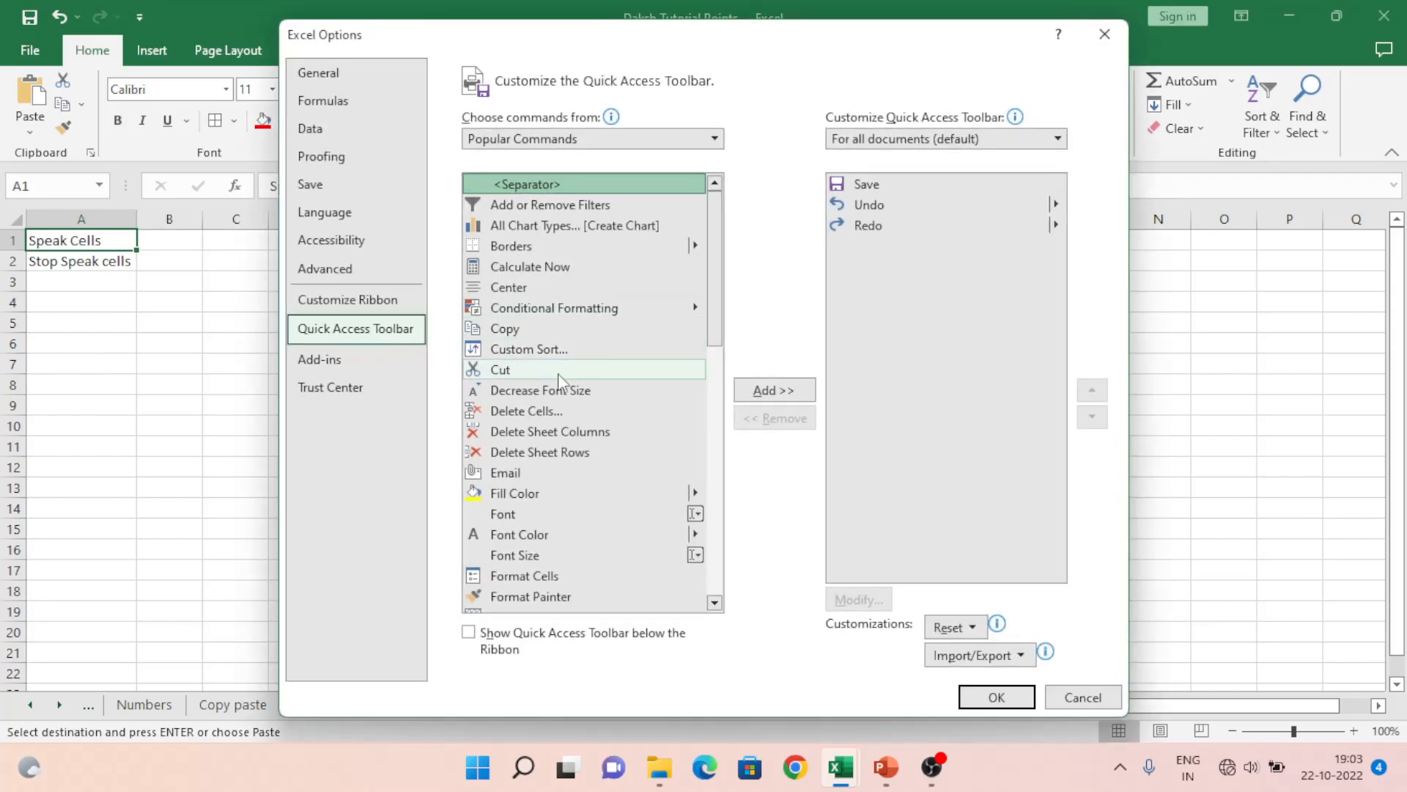
left_click_drag(713, 234, 697, 170)
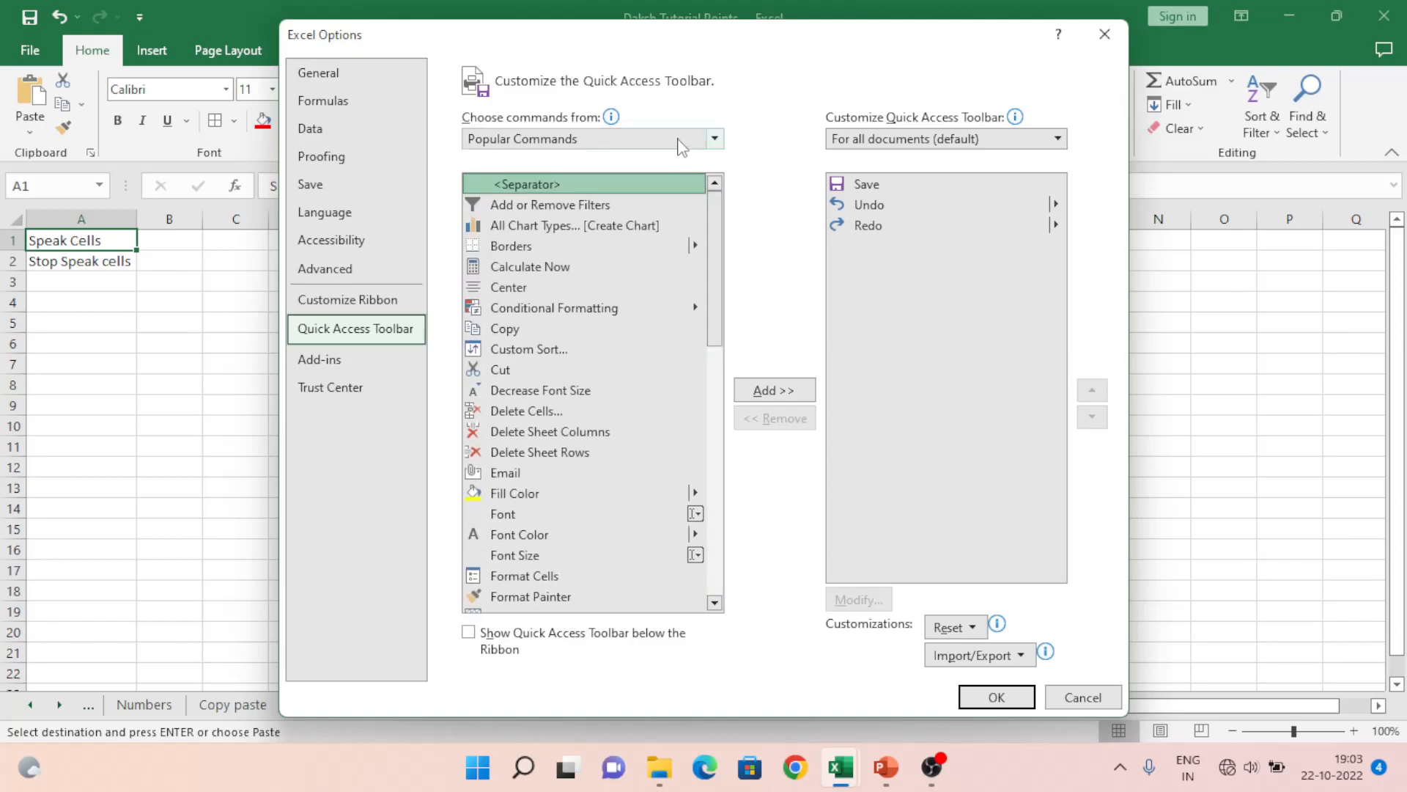
left_click(677, 140)
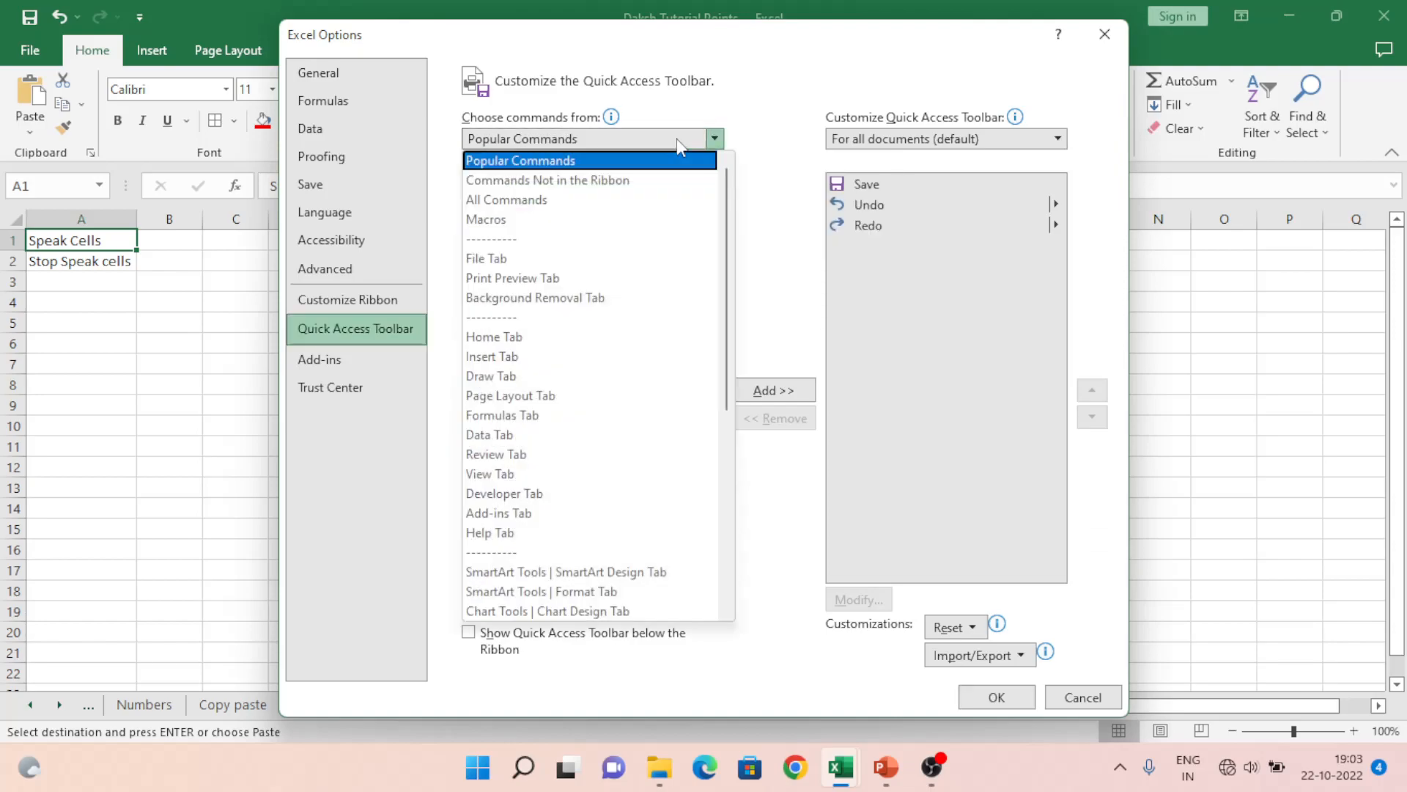
left_click(514, 198)
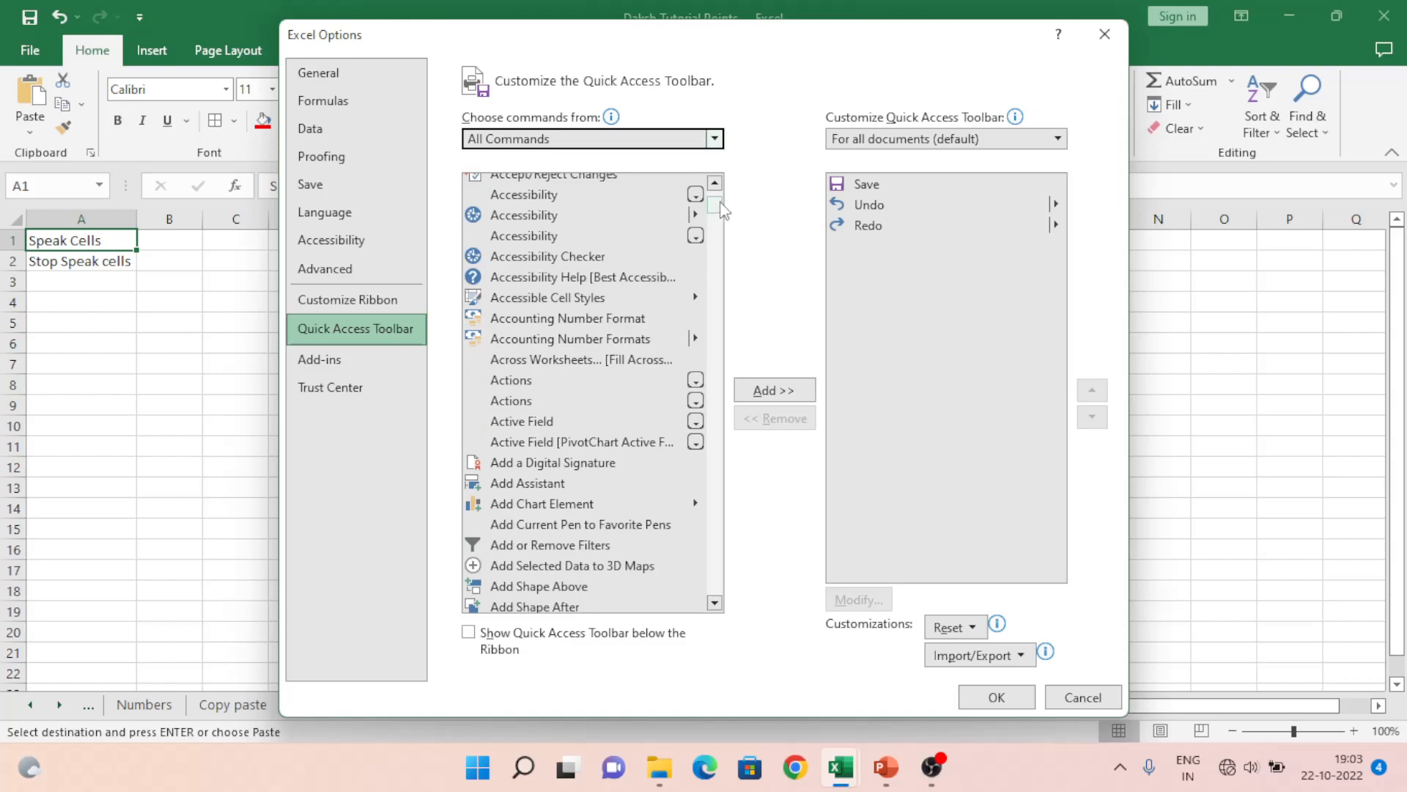
- Find the Speak Cells command in the full command list and add it to the Quick Access Toolbar
left_click_drag(715, 203, 717, 477)
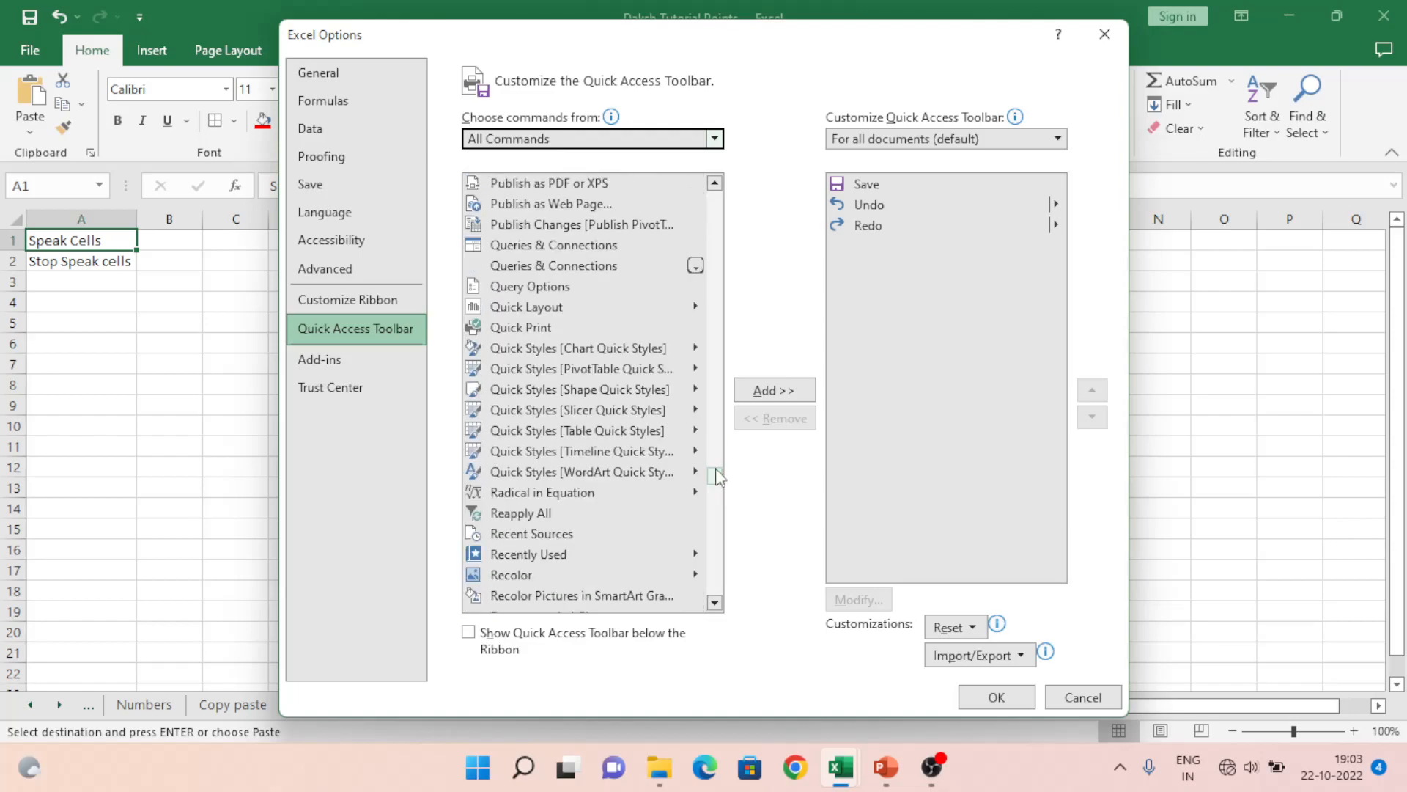
left_click(715, 603)
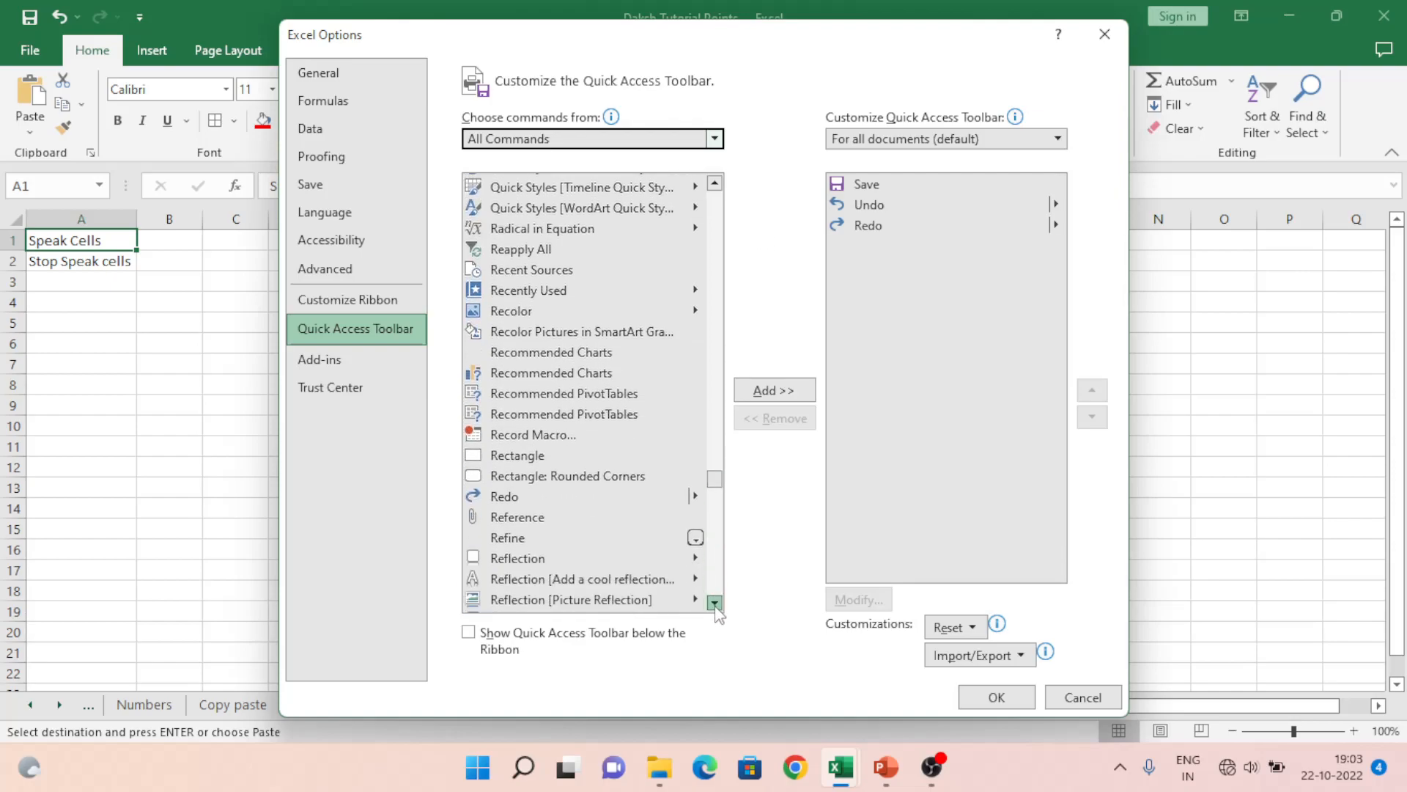
left_click_drag(716, 606, 716, 606)
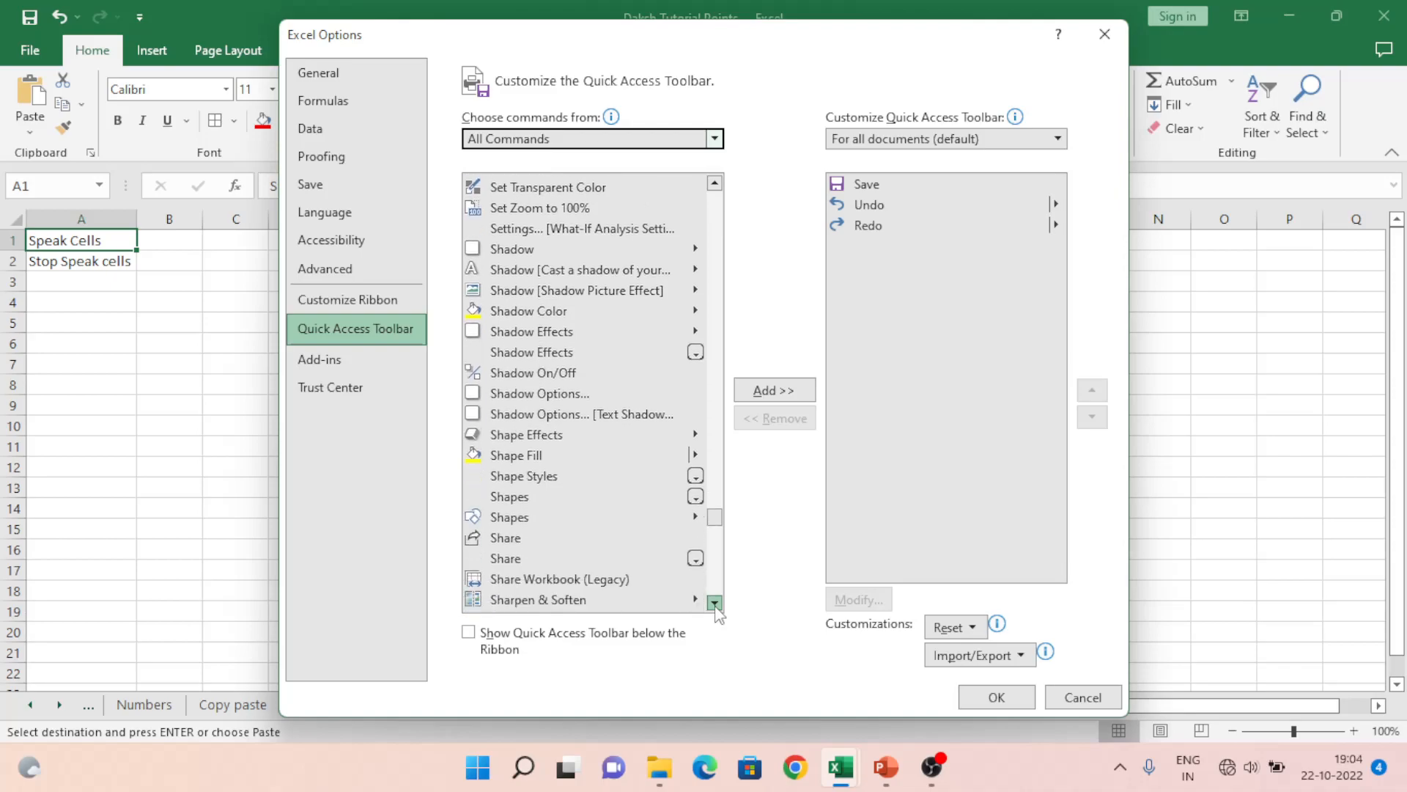
left_click_drag(717, 606, 714, 604)
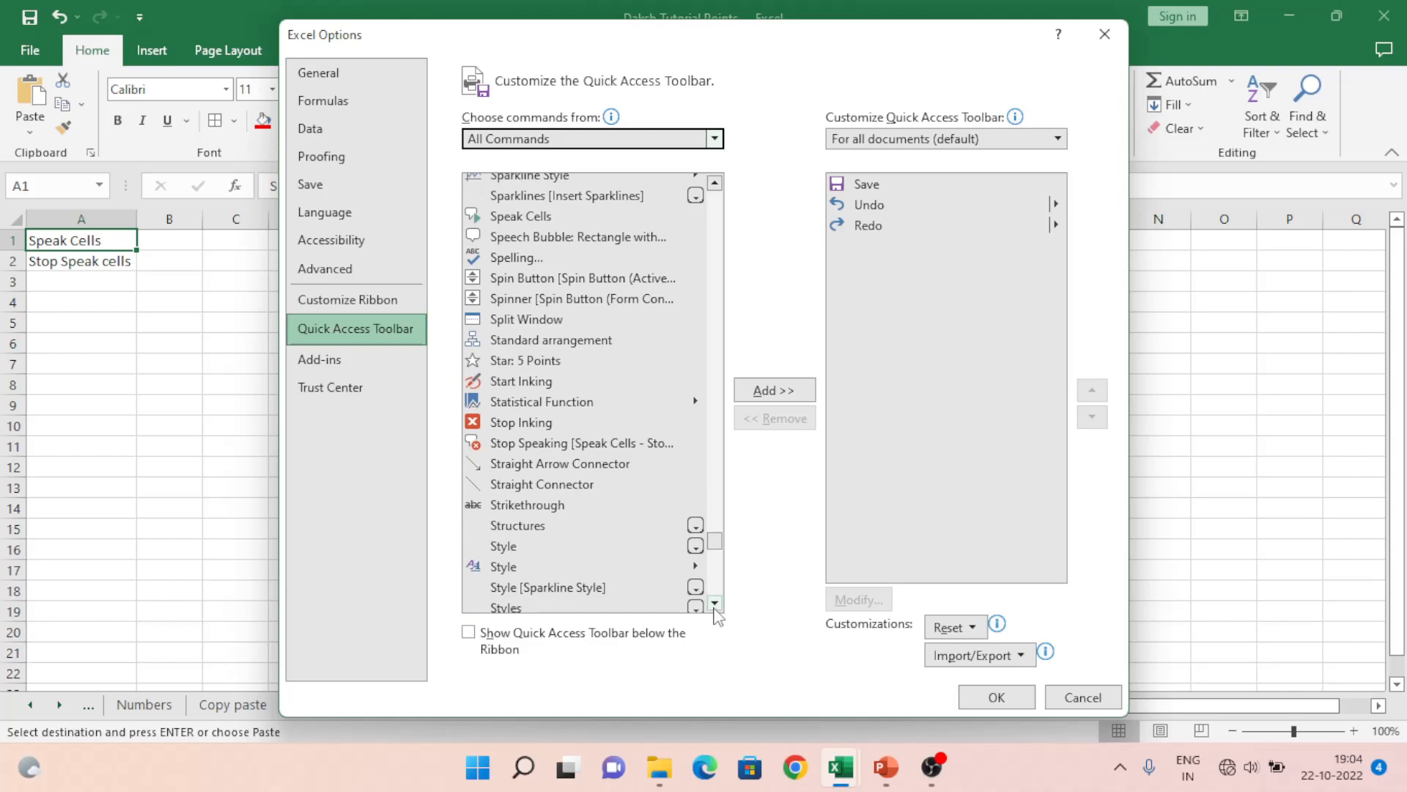
left_click(536, 217)
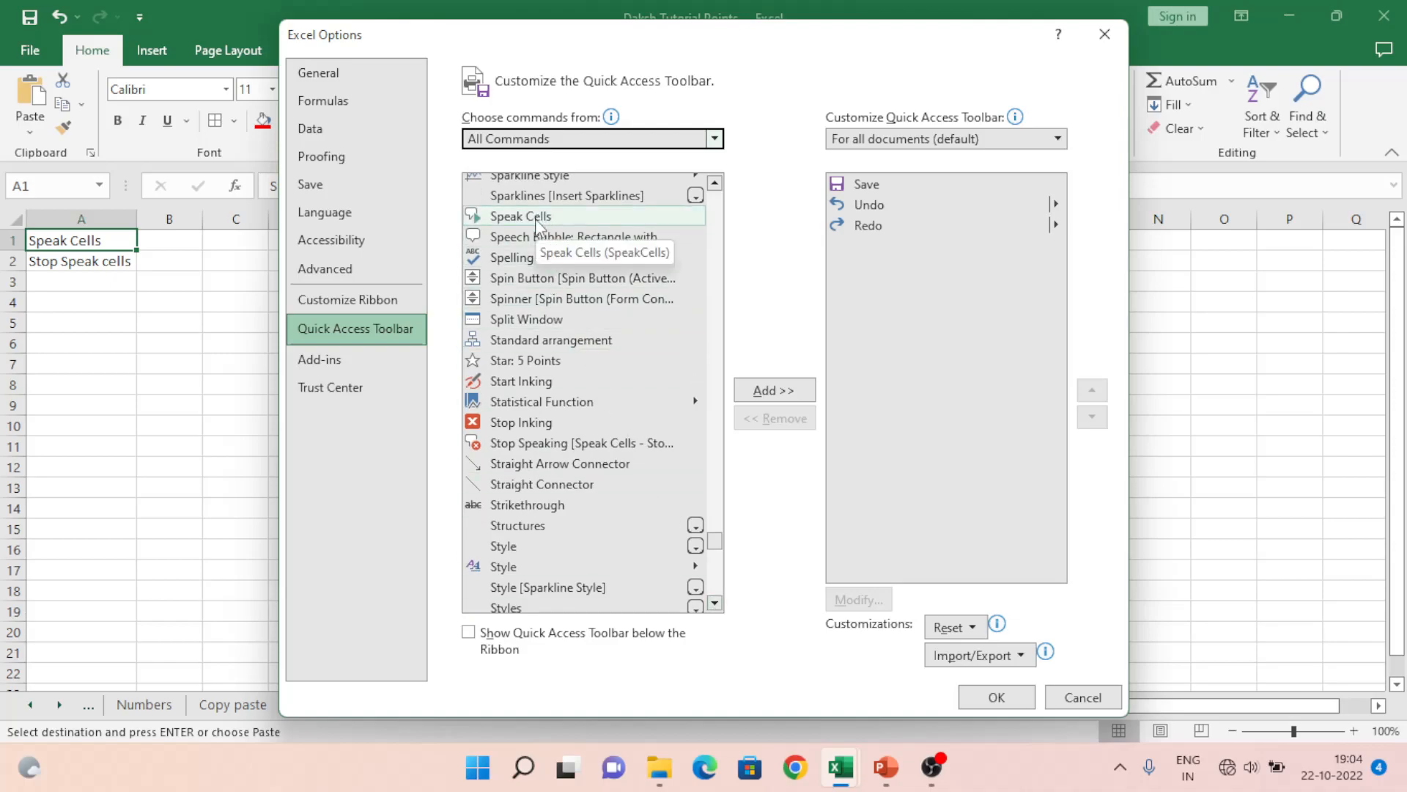
left_click(536, 220)
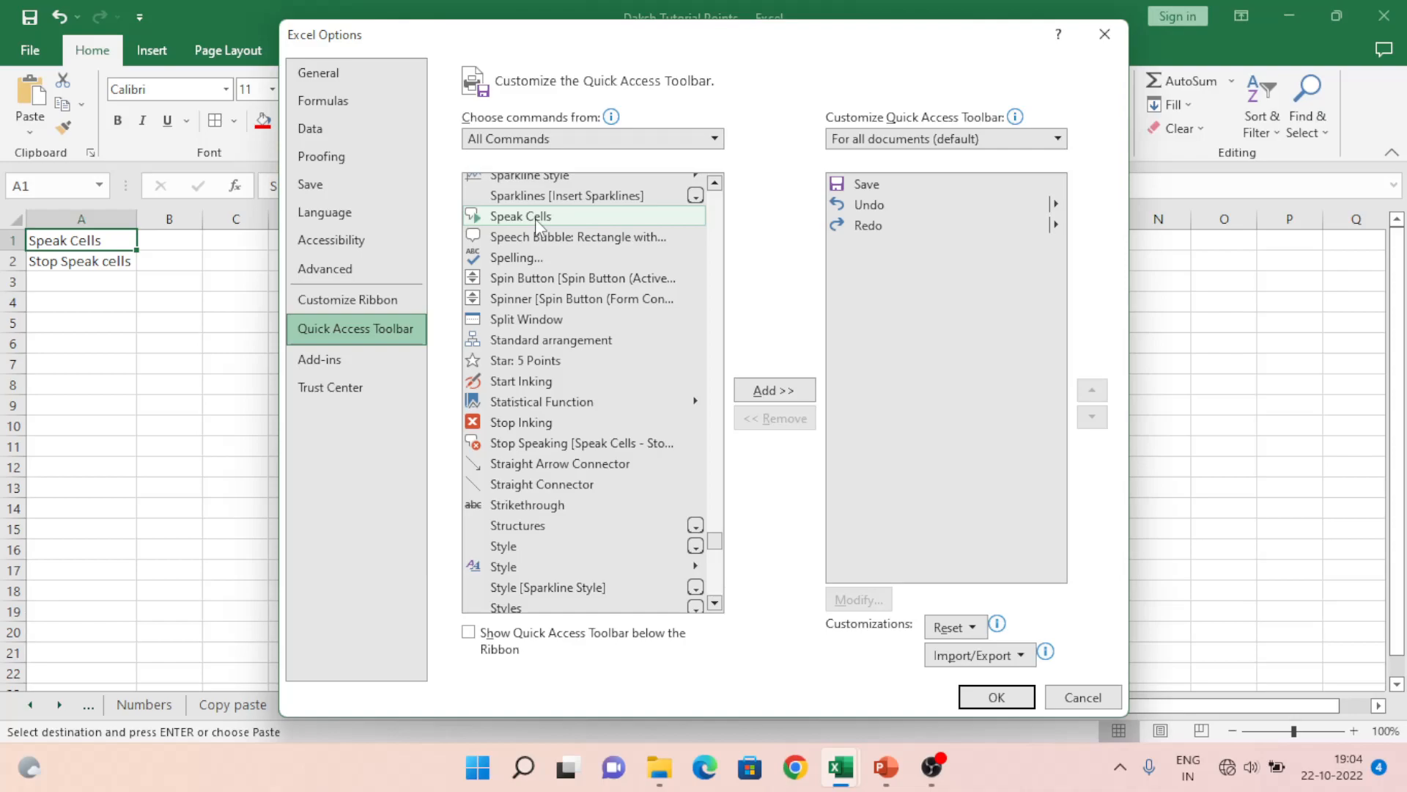
double_click(536, 220)
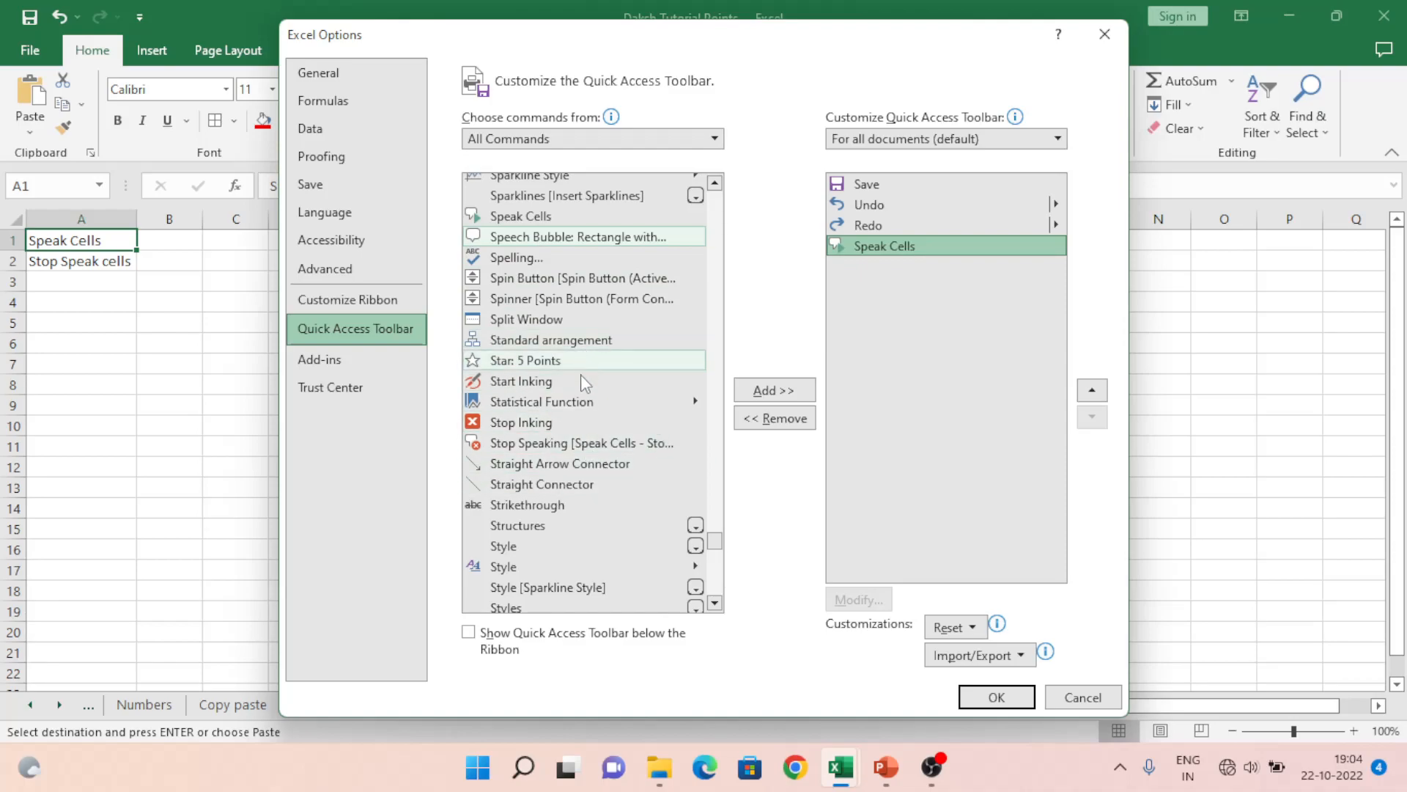
- Add the Stop Speaking command for Speak Cells to the Quick Access Toolbar and apply the customization
left_click(716, 608)
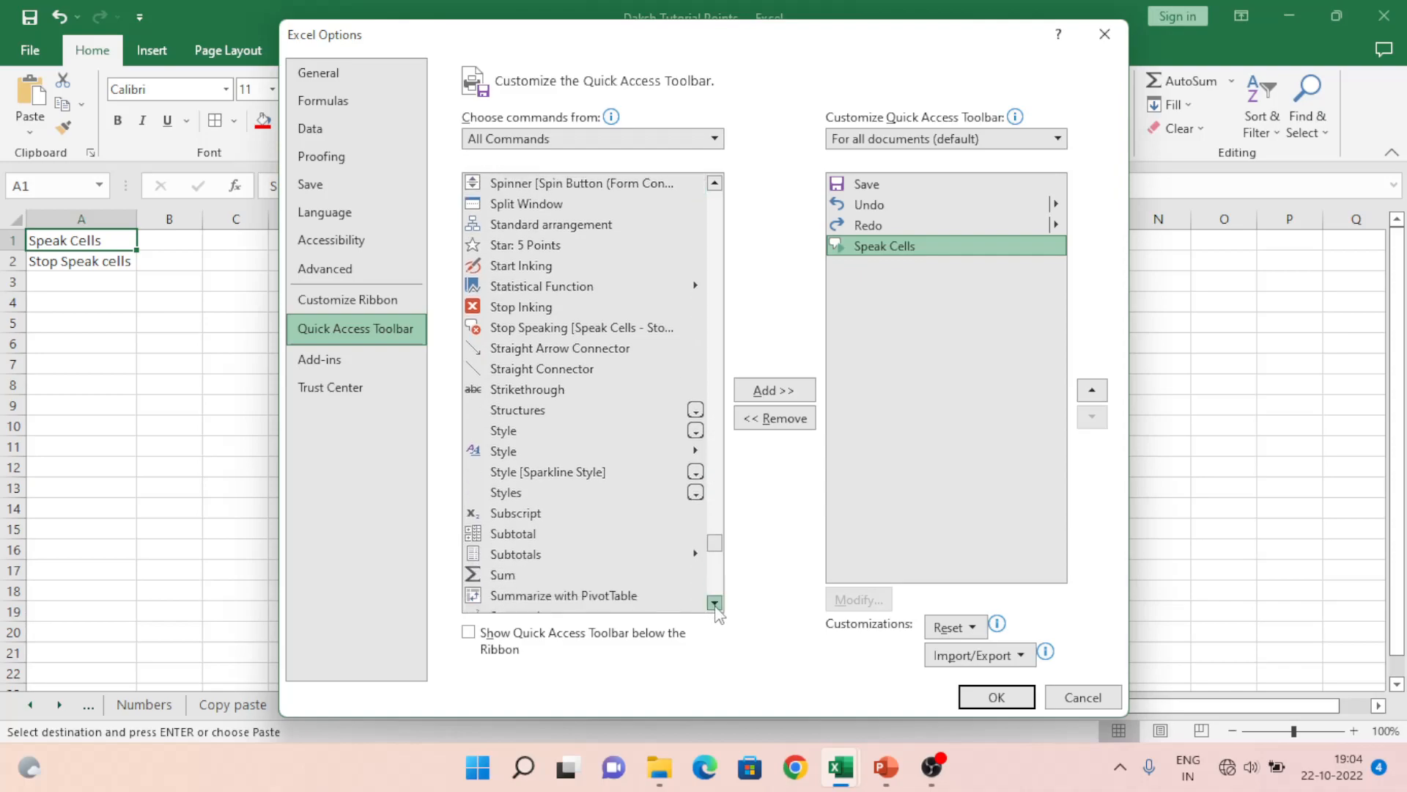
left_click_drag(716, 608, 715, 608)
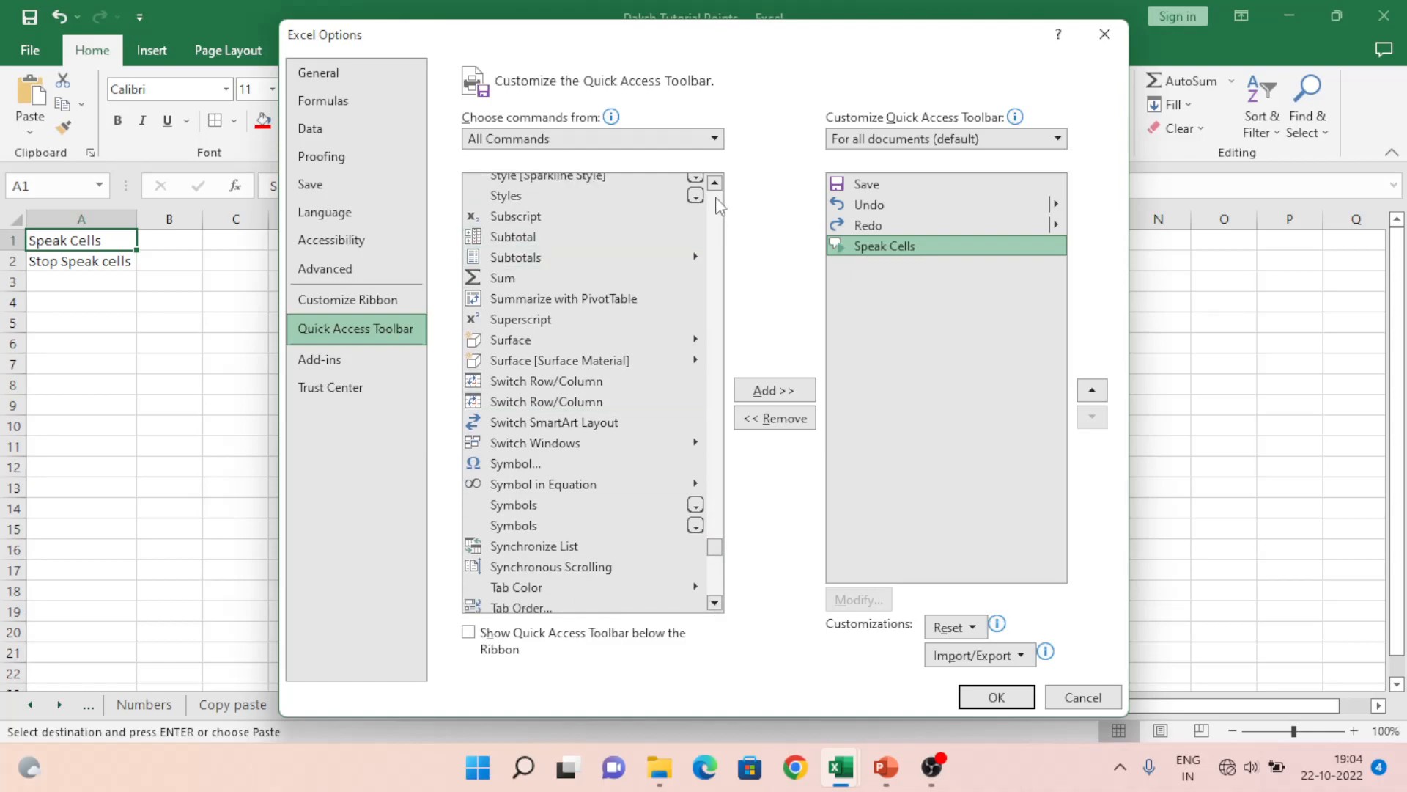
left_click_drag(718, 195, 721, 202)
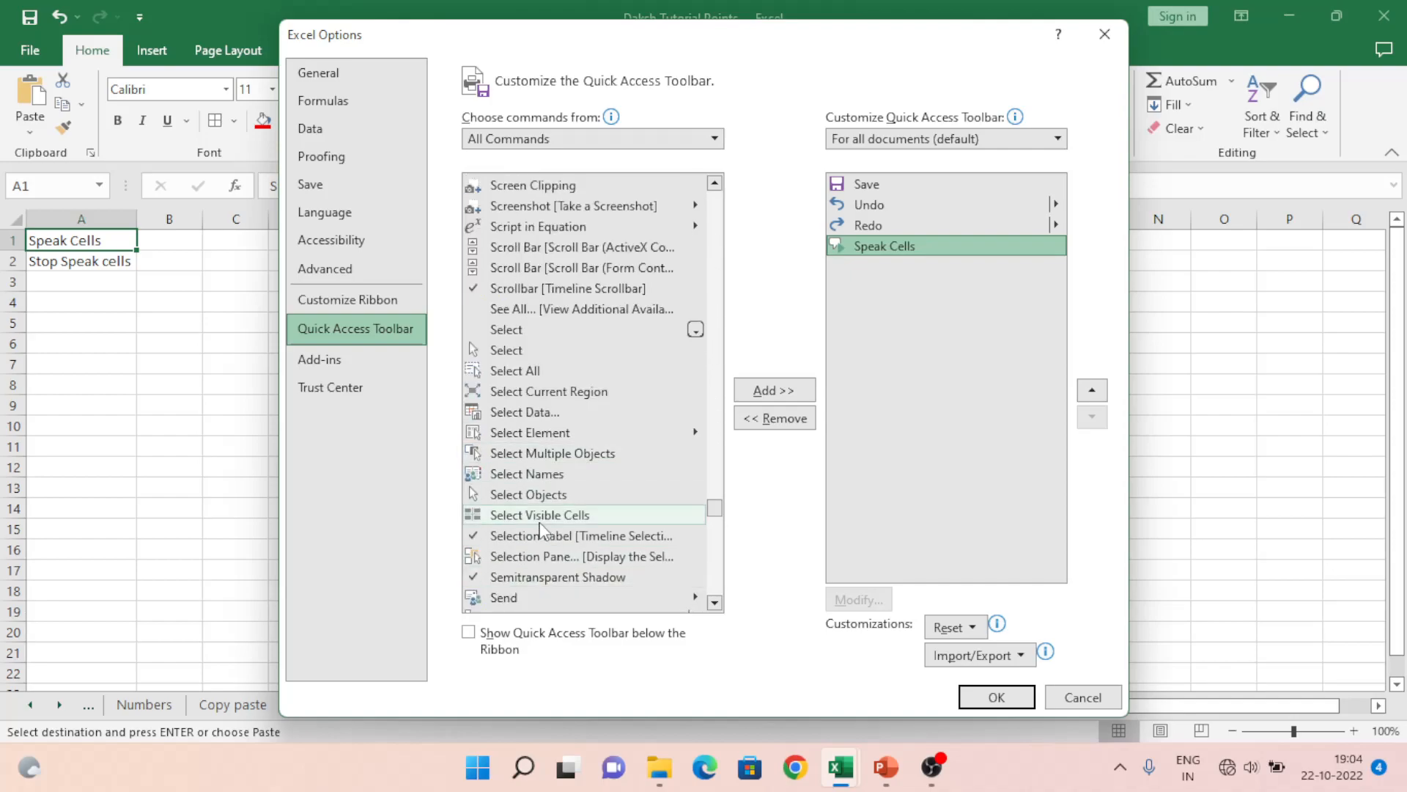
scroll(540, 527, "down", 10)
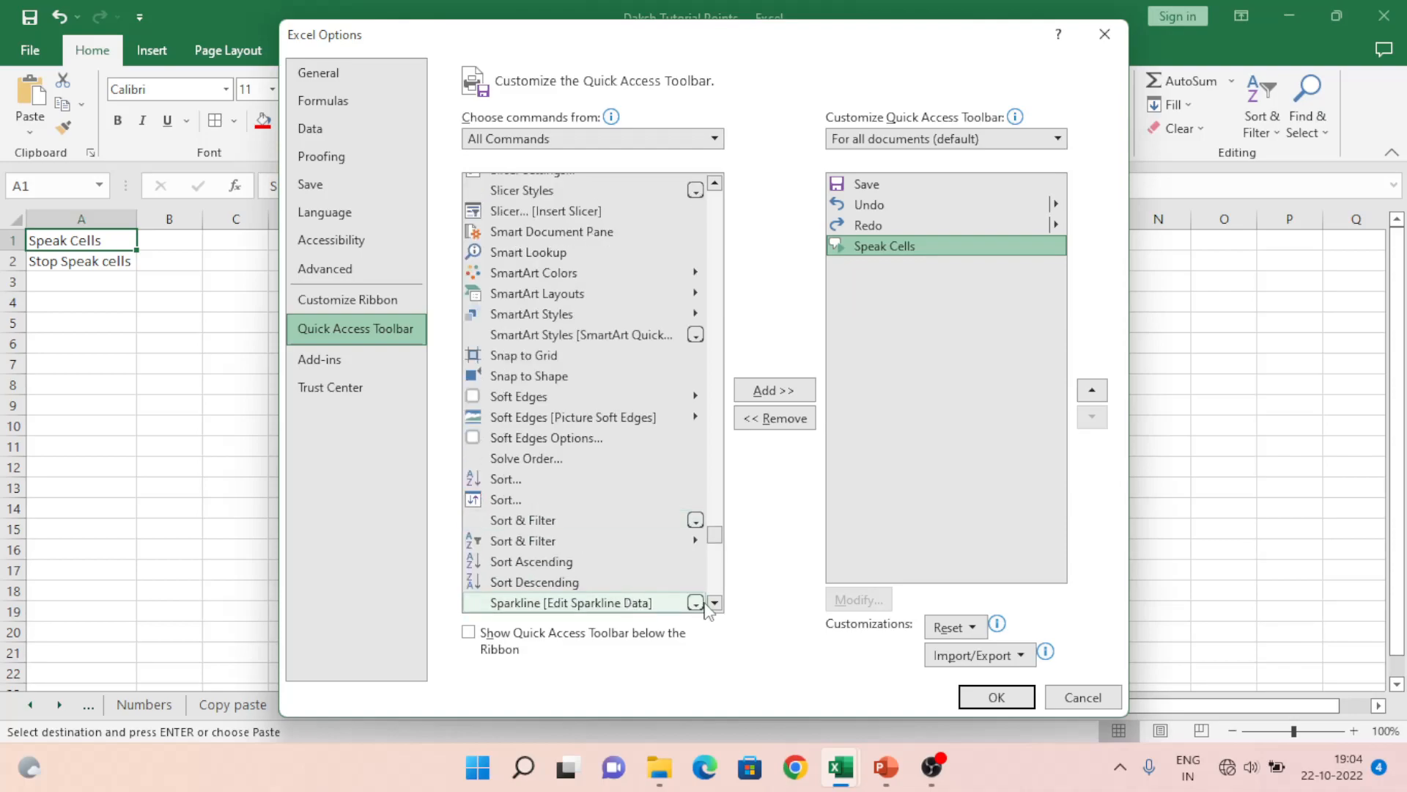
left_click_drag(715, 602, 715, 603)
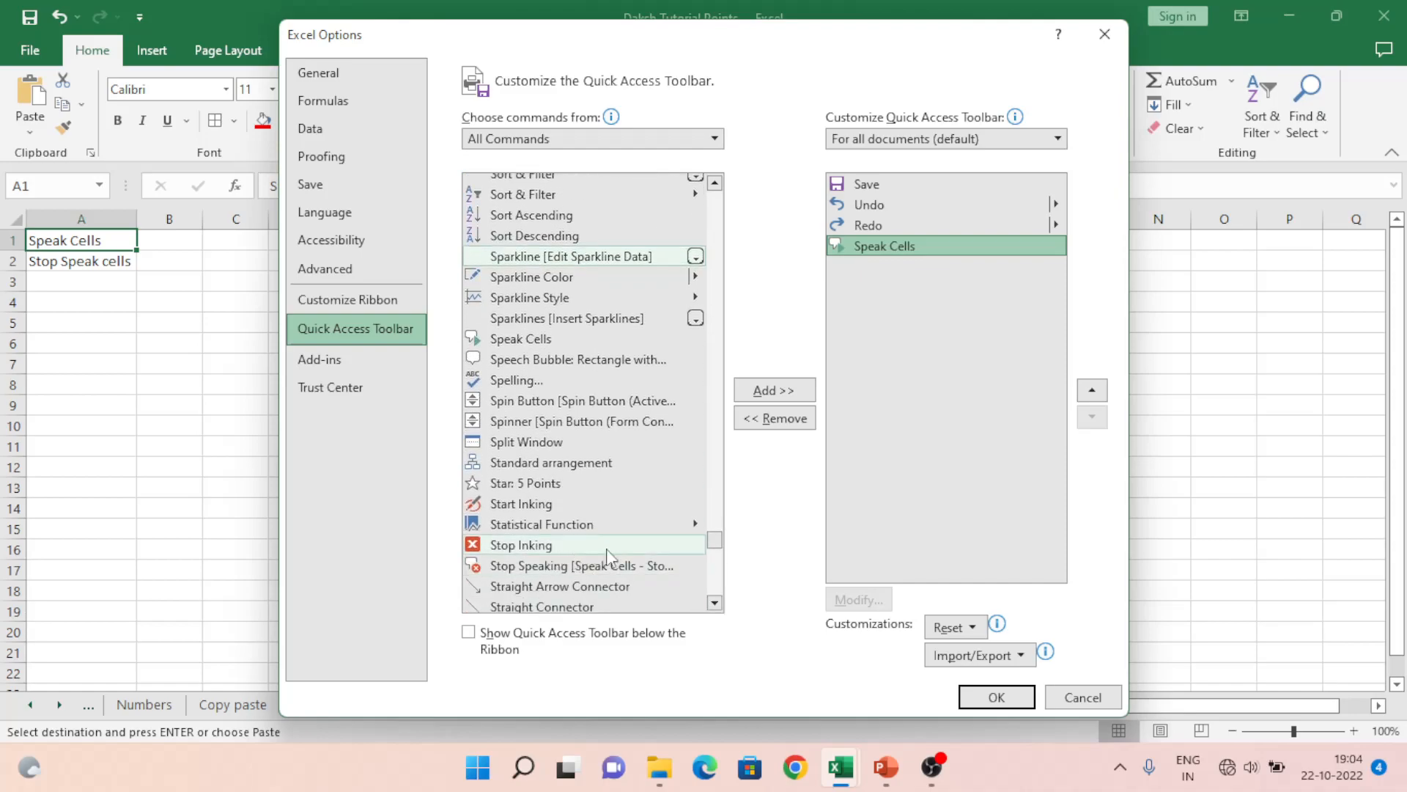
left_click(559, 568)
double_click(560, 568)
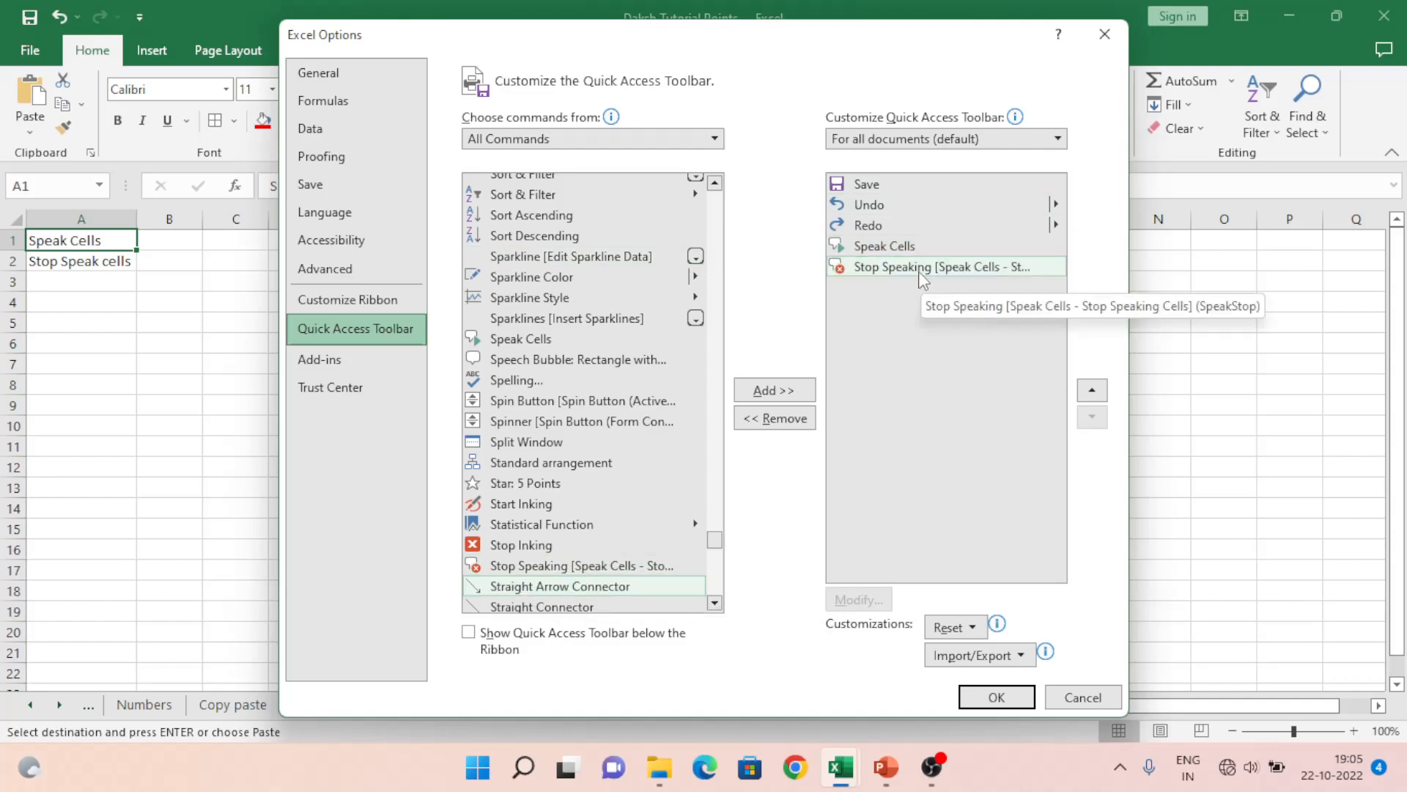
left_click(890, 260)
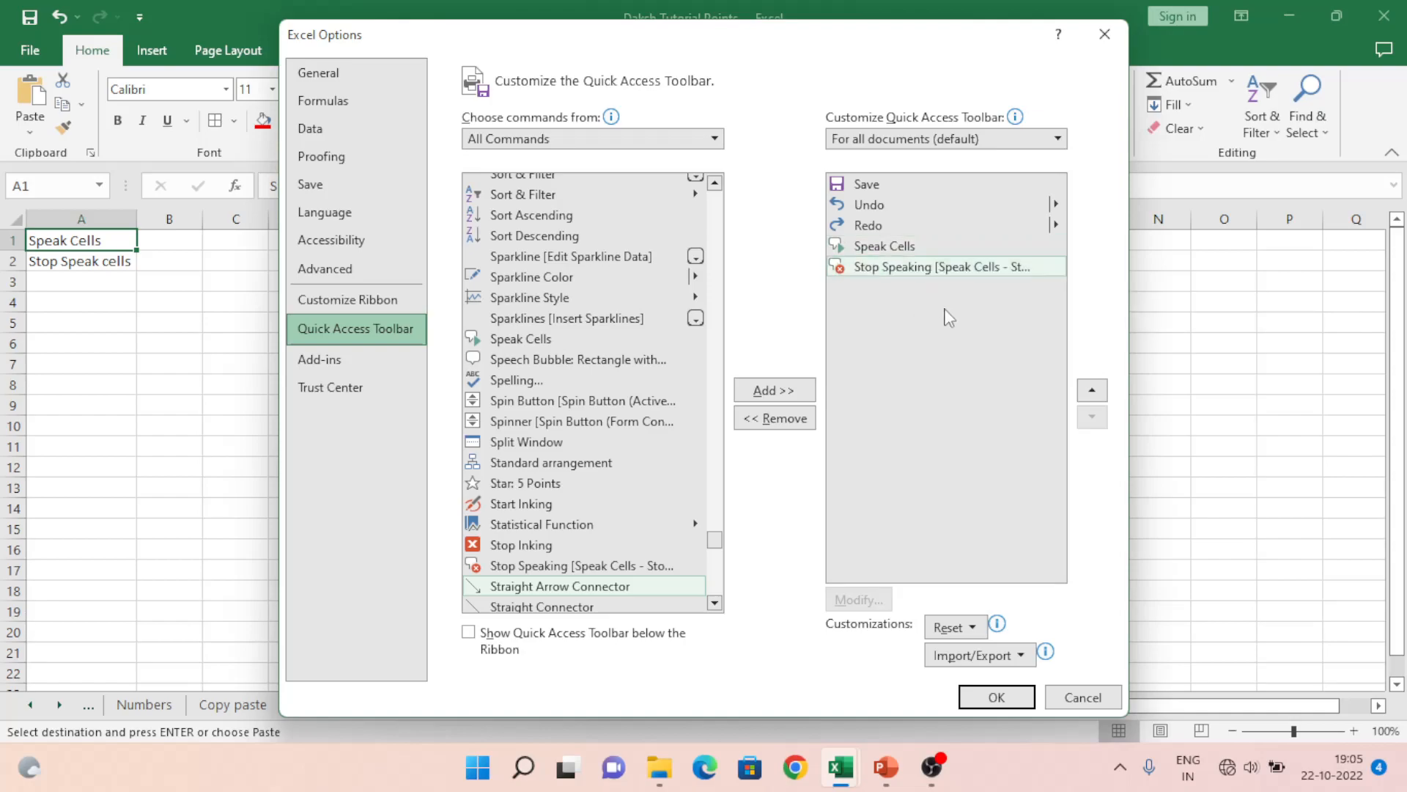
left_click(996, 697)
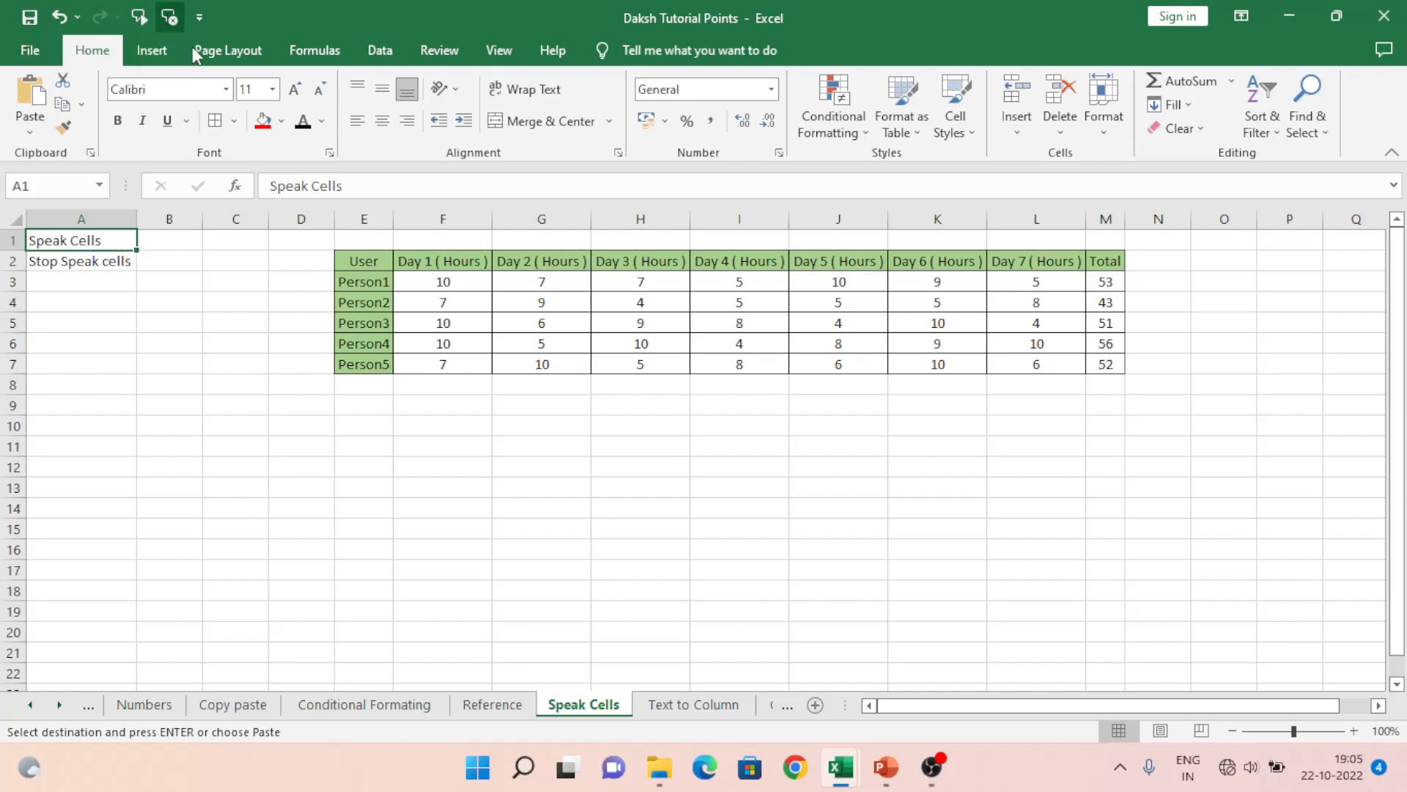
- Have the text in cells A1:A2 read aloud with Speak Cells
left_click(140, 18)
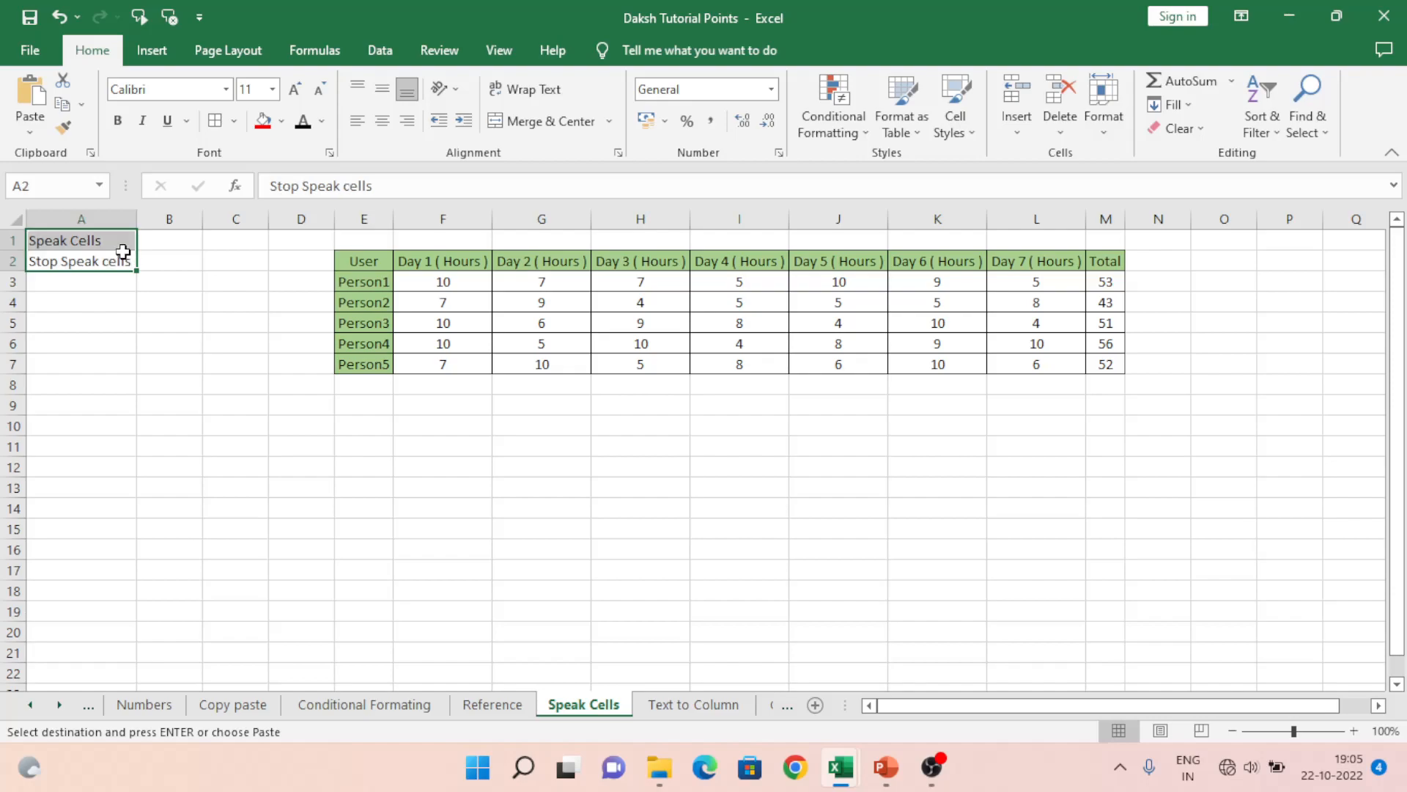
key("ctrl+v")
- Have the user hours table in E2:M7 read aloud with Speak Cells and stop the speech partway through
left_click(366, 260)
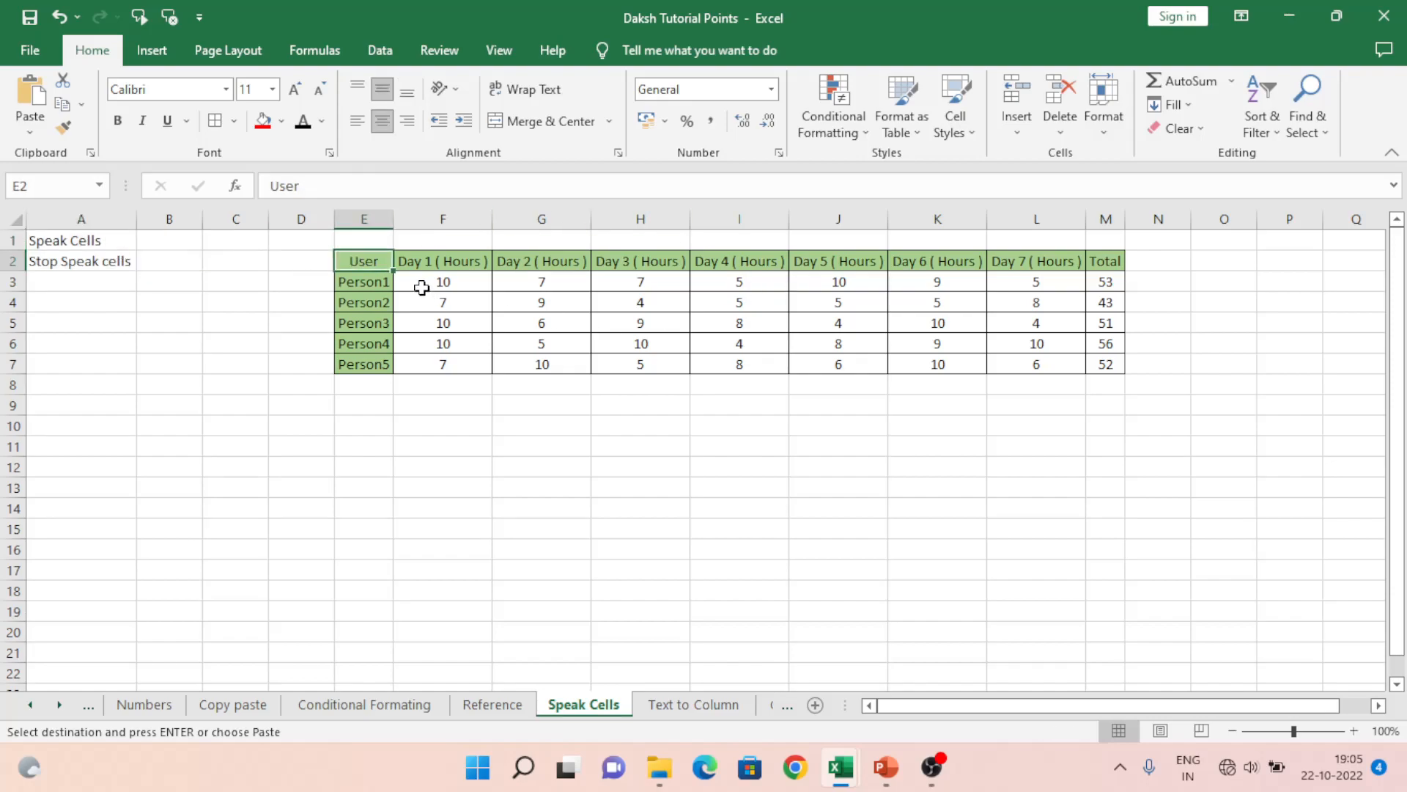
left_click(139, 16)
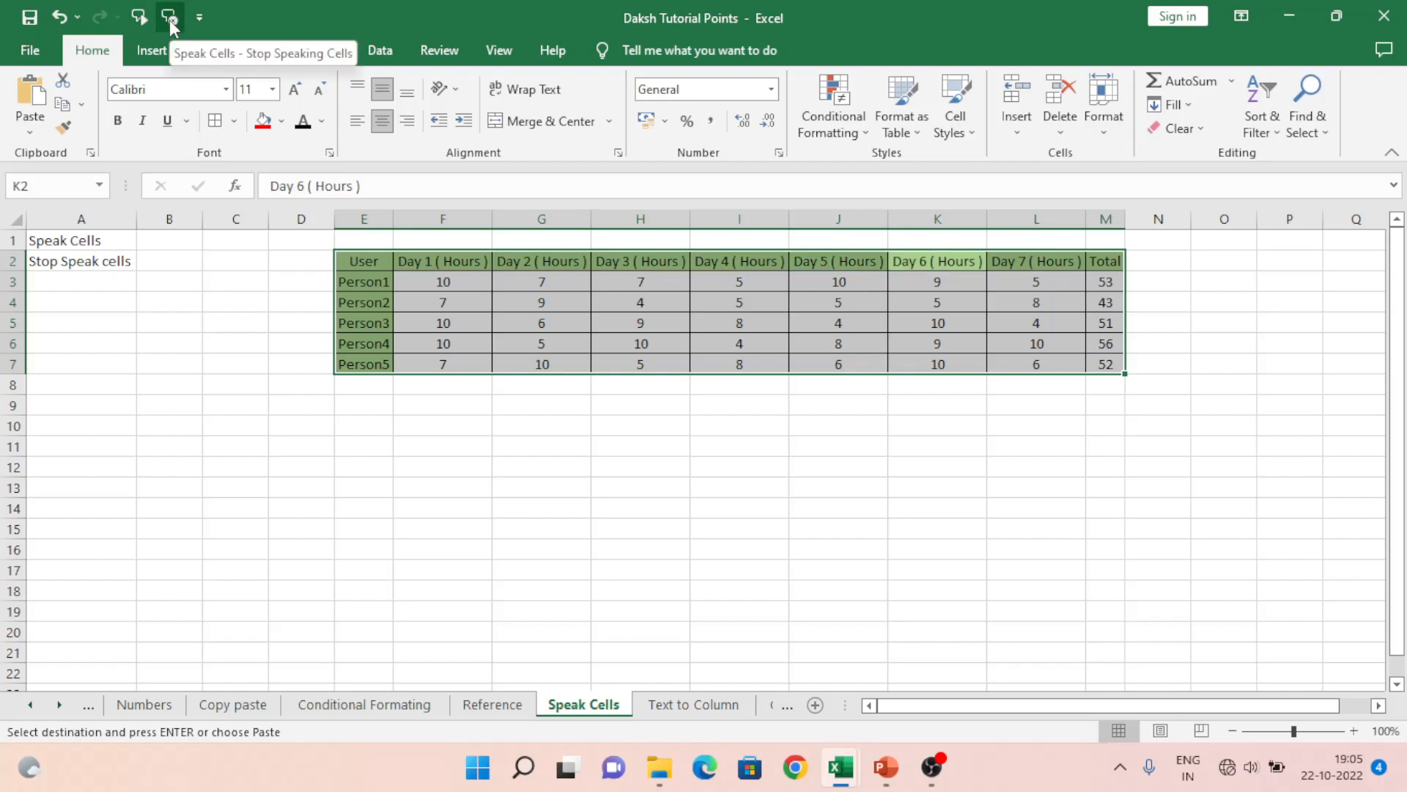
left_click(169, 20)
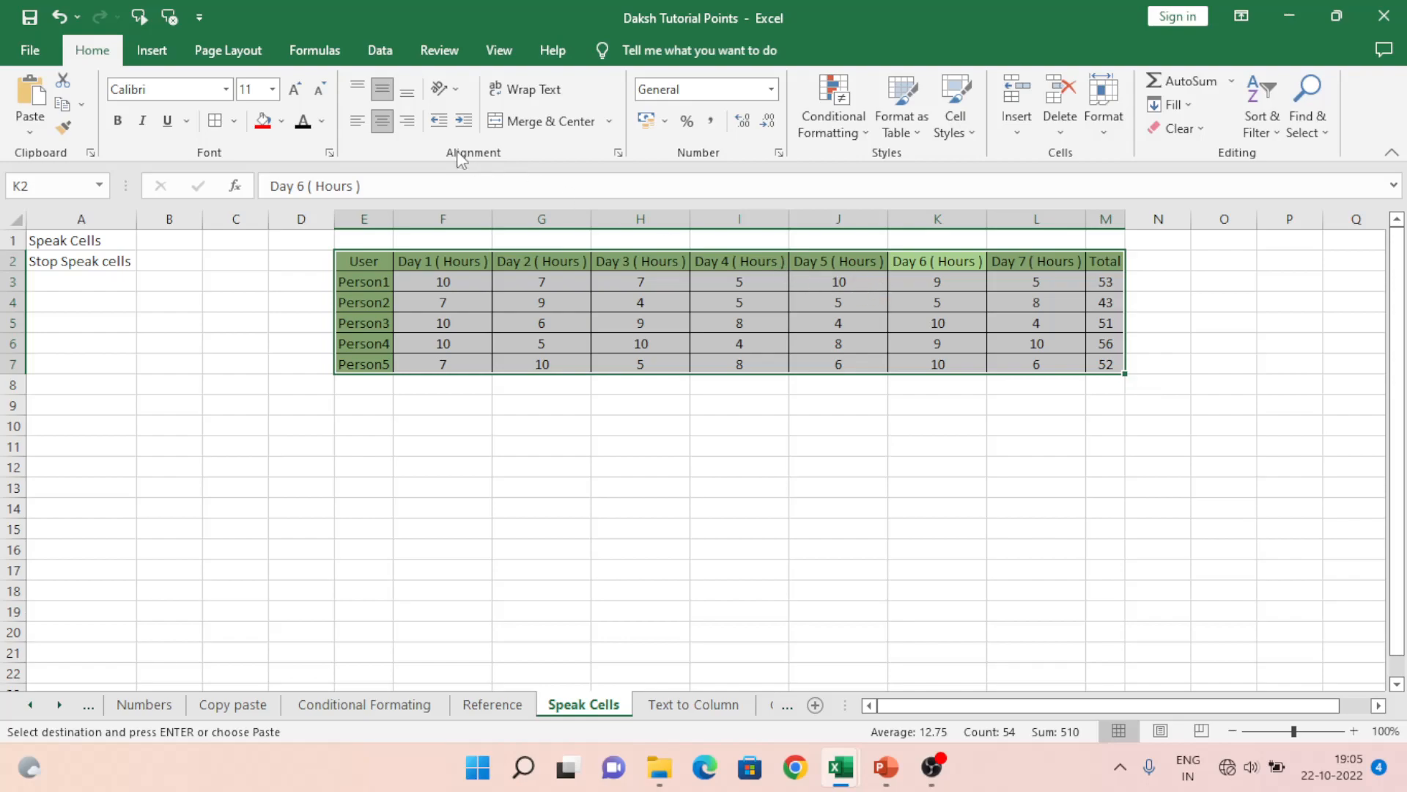
left_click(152, 50)
left_click(92, 49)
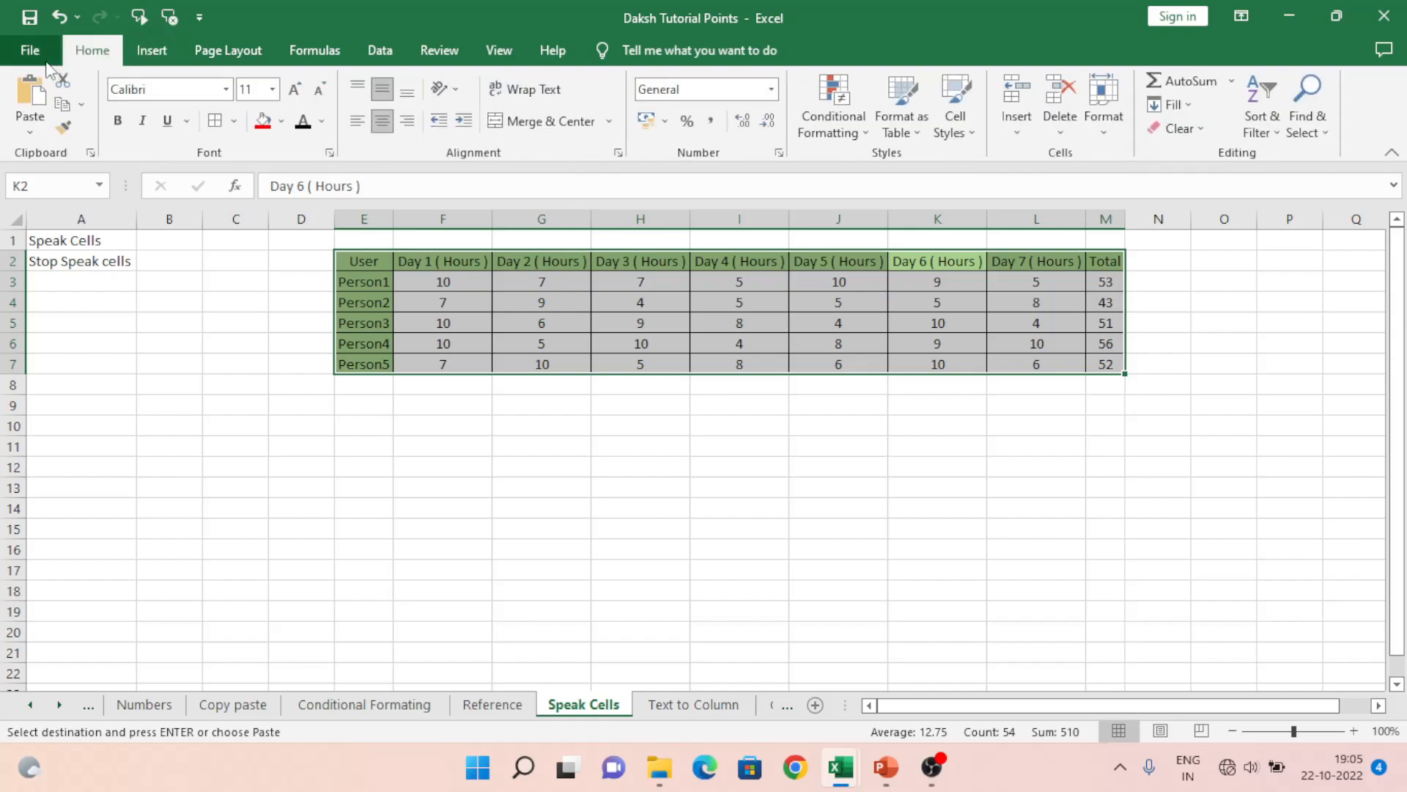
- Open the ribbon customization settings in the program options and list all commands as the source
left_click(28, 52)
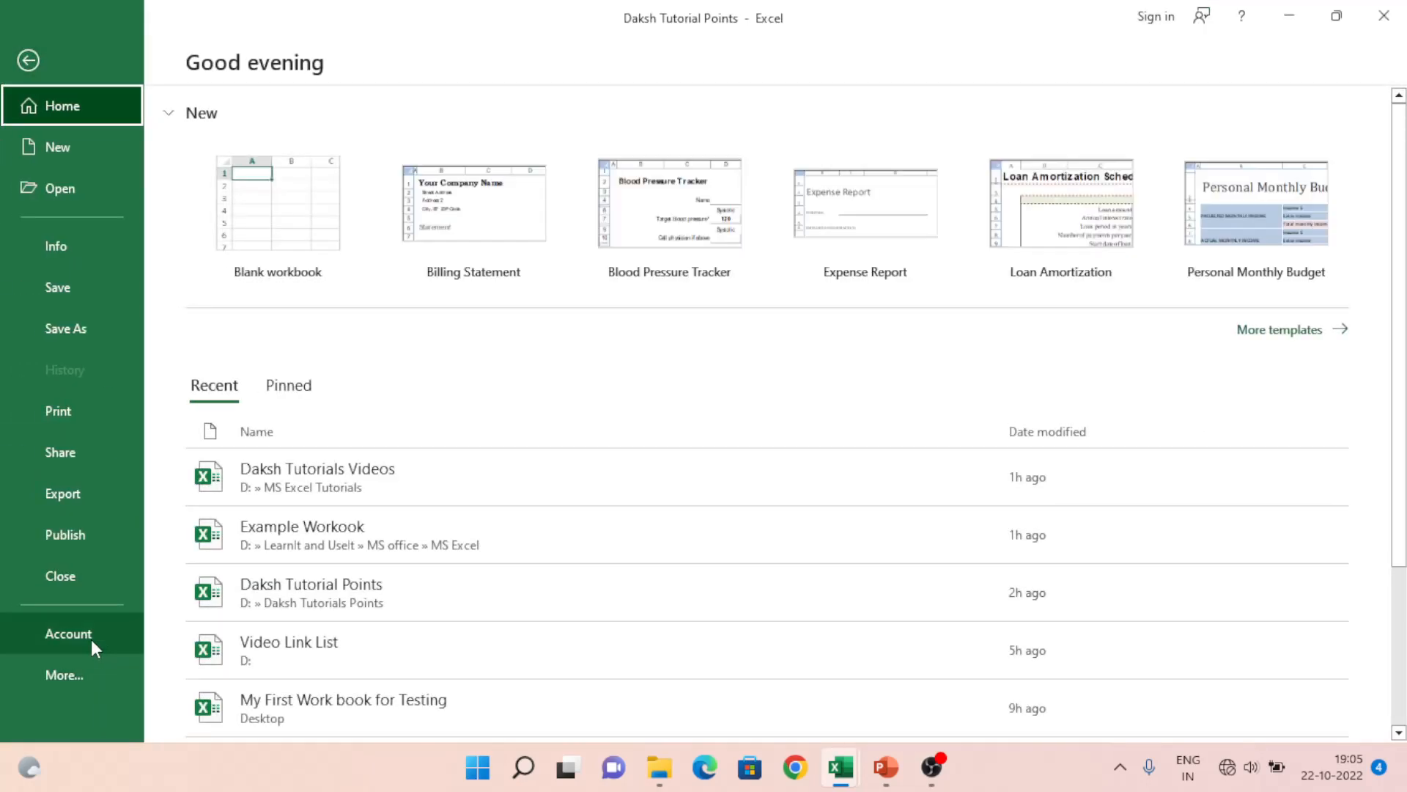
left_click(76, 679)
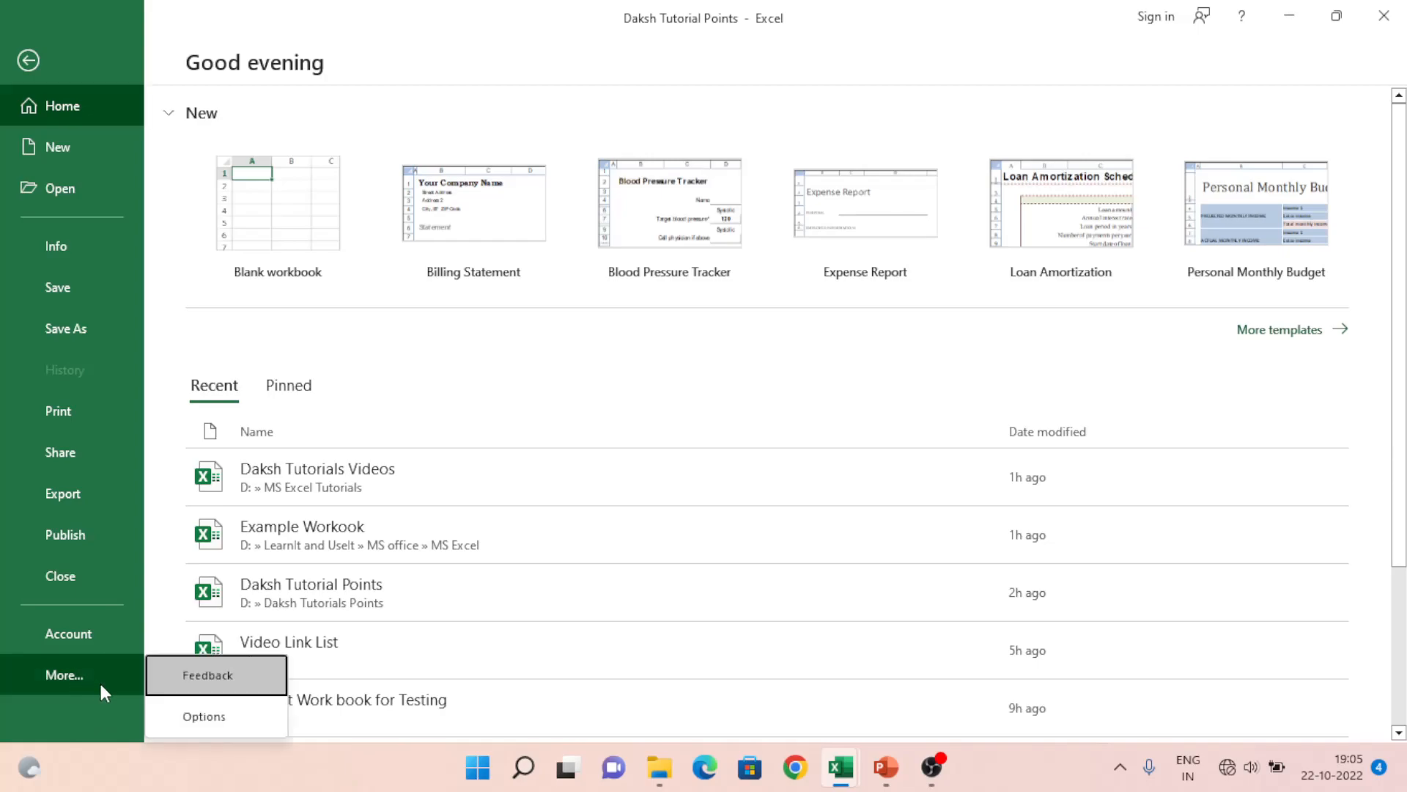
left_click(187, 712)
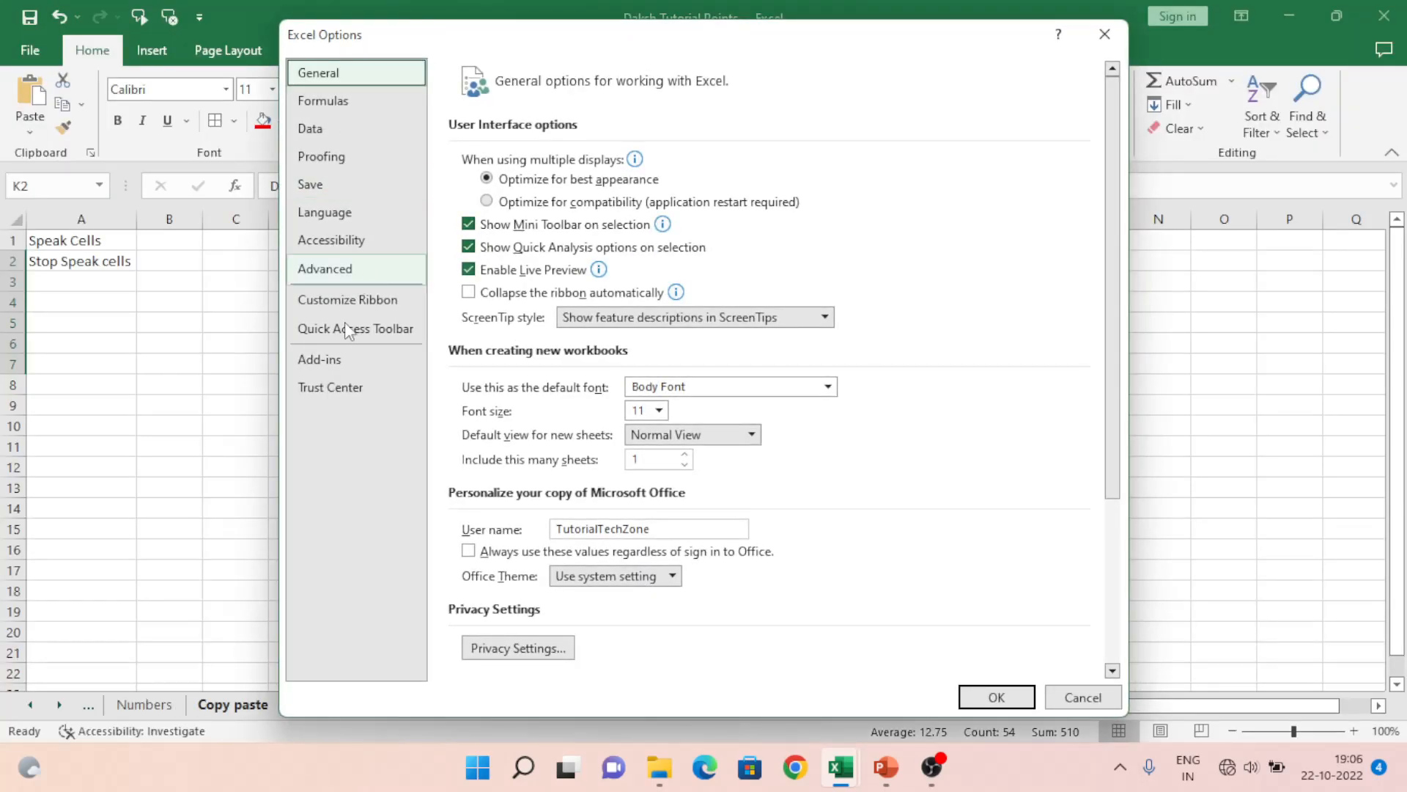
left_click(348, 300)
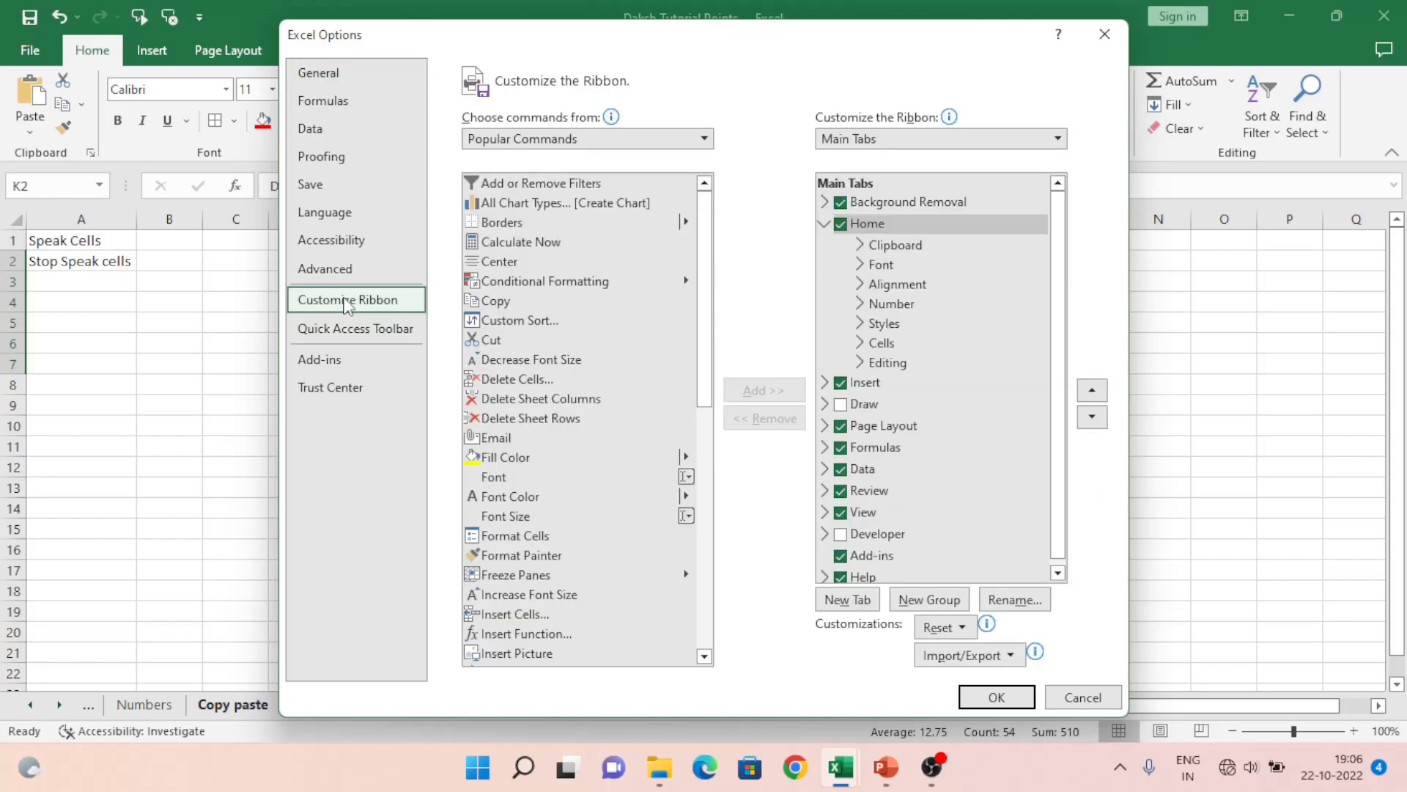
left_click(682, 139)
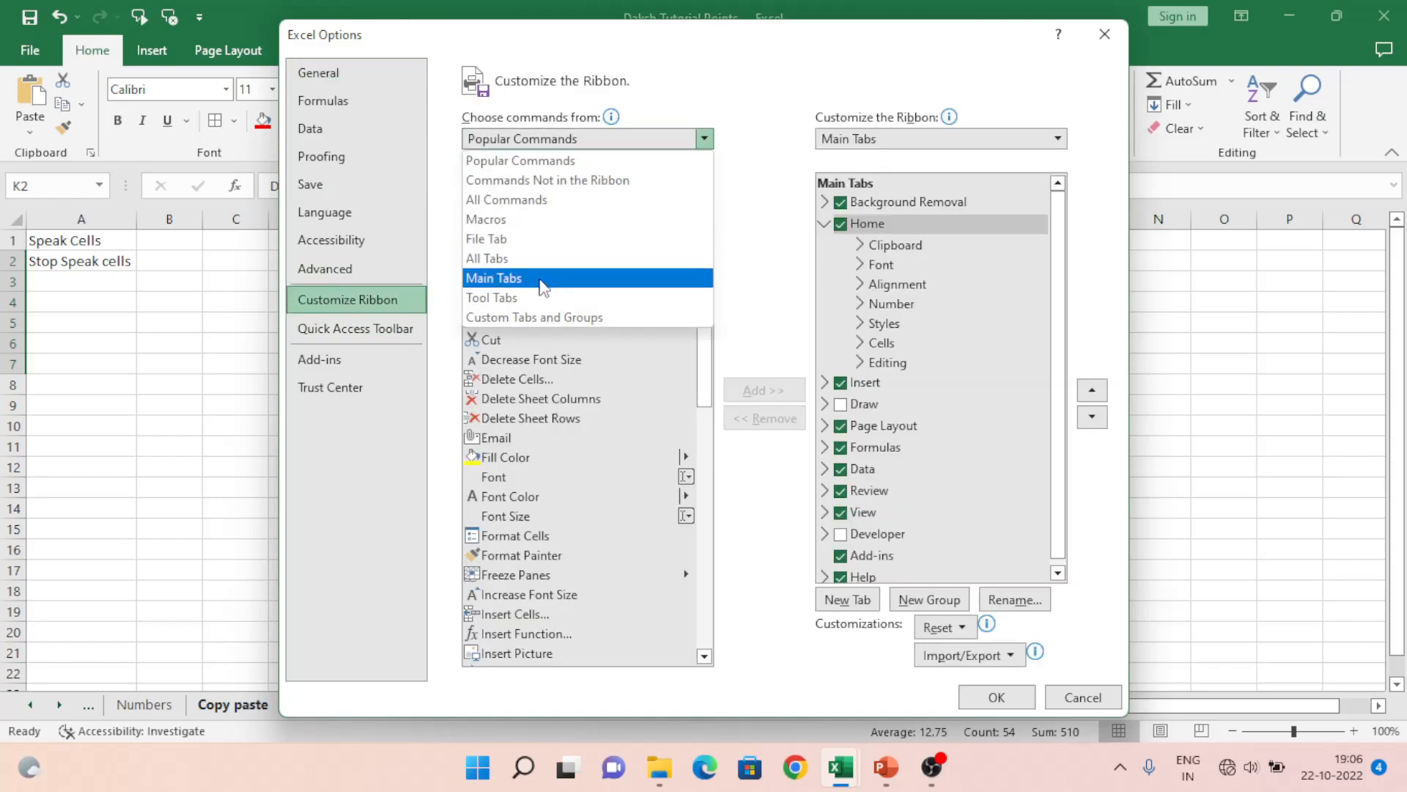
key("Escape")
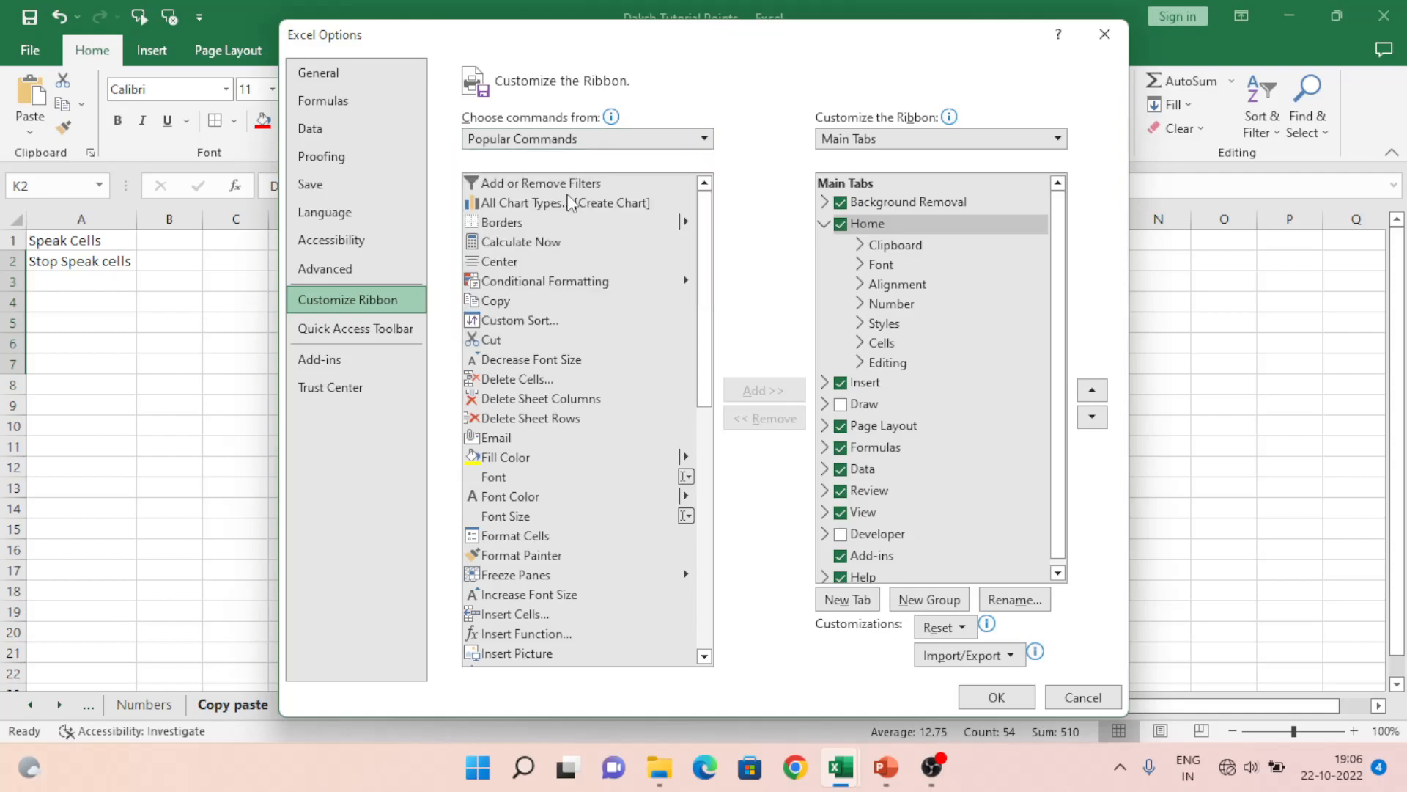
- Create a new custom ribbon tab after Home and rename it "Daksh Speak Cells"
left_click(851, 600)
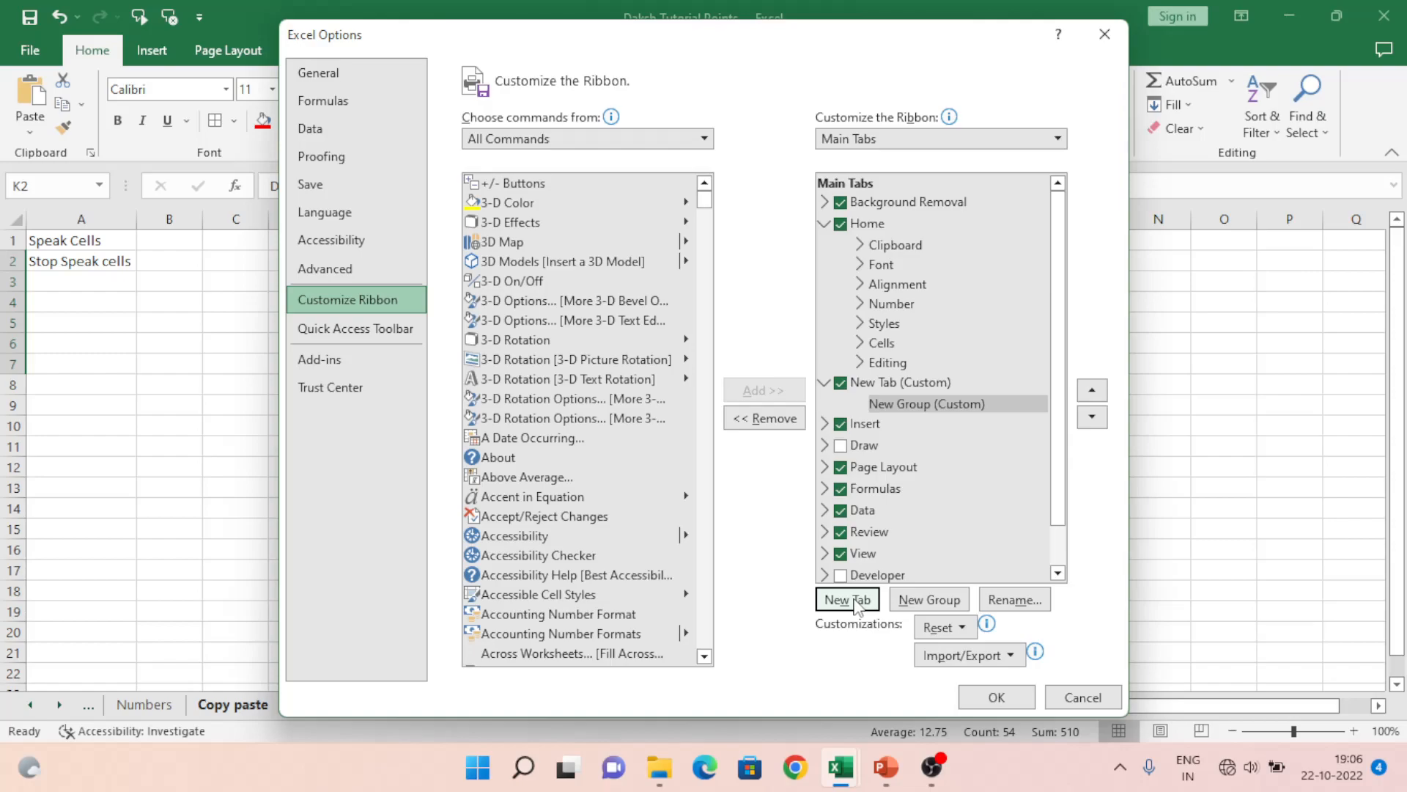
left_click(909, 383)
left_click(1014, 600)
type("speak")
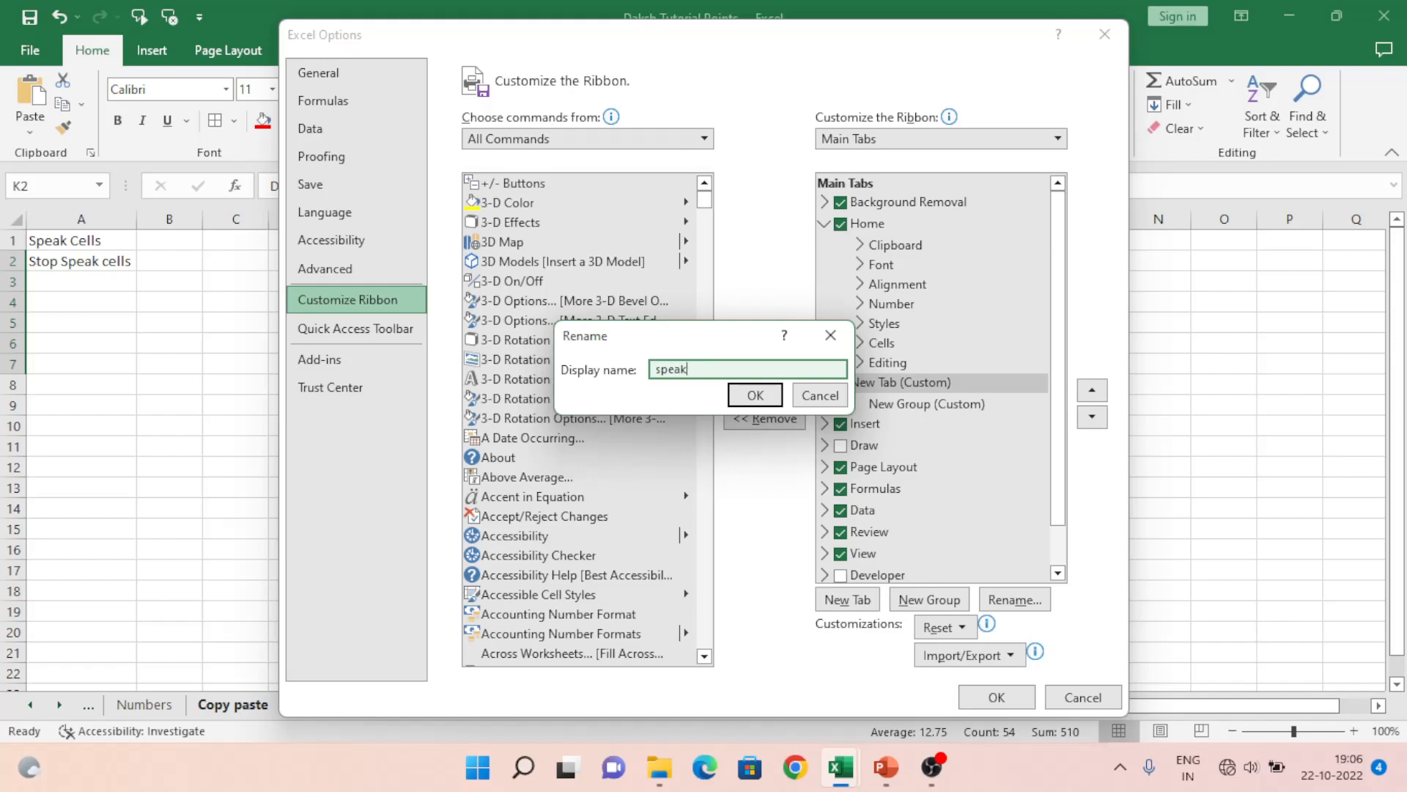
key("BackSpace")
key("BackSpace")
key("BackSpace")
key("BackSpace")
left_click(757, 397)
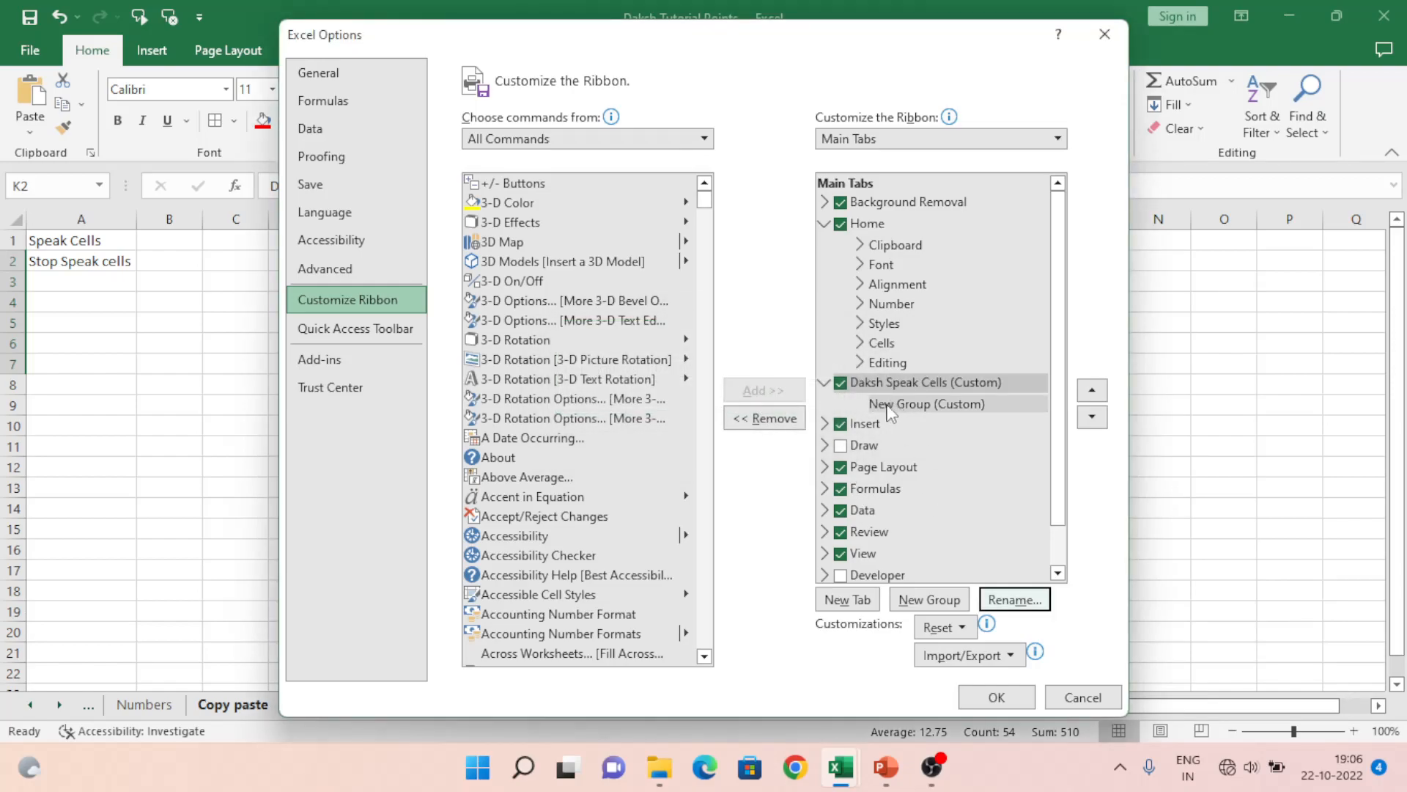
- Find the Speak Cells command and add it to the new group of the Daksh Speak Cells tab
left_click(567, 419)
key("p")
key("s")
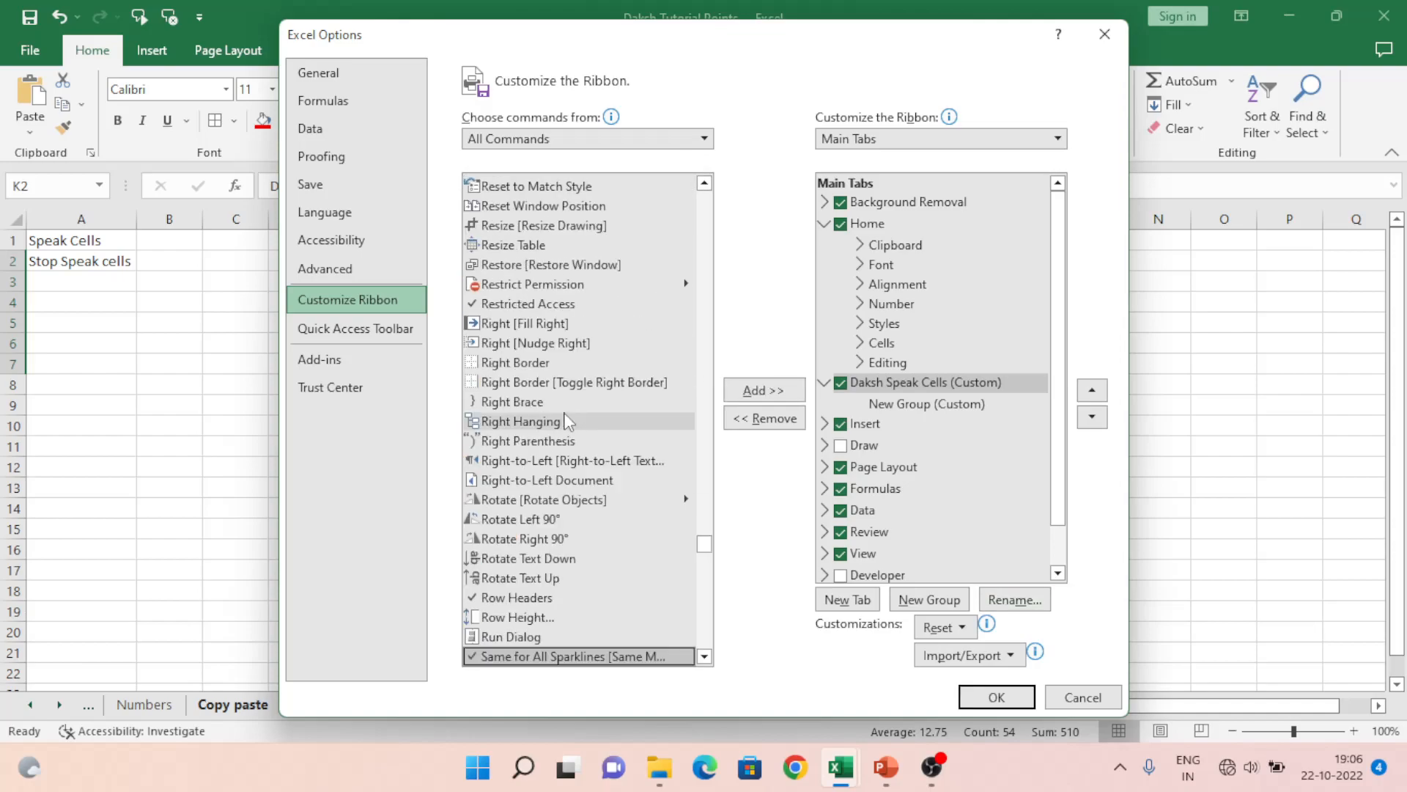
left_click(704, 656)
left_click_drag(704, 658, 705, 659)
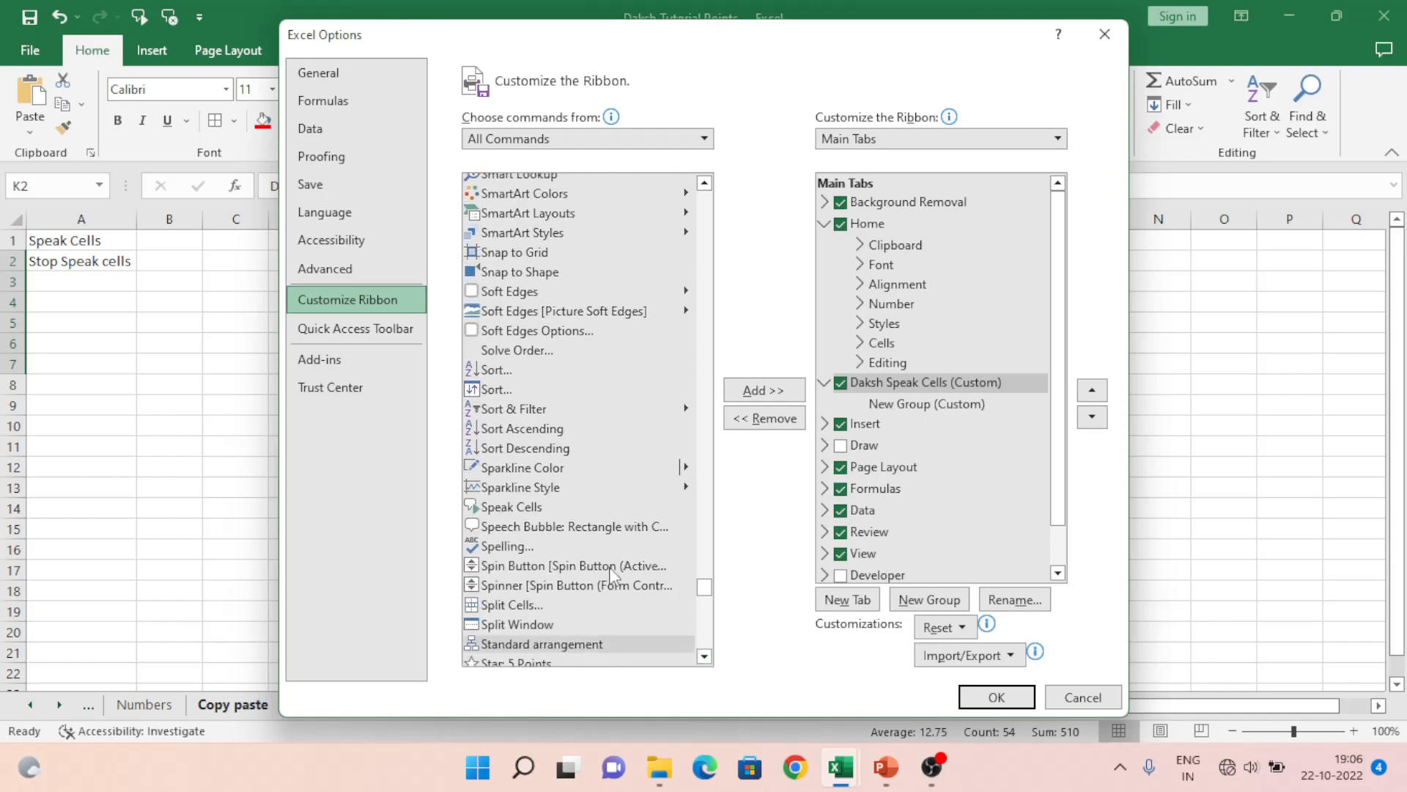
left_click(540, 514)
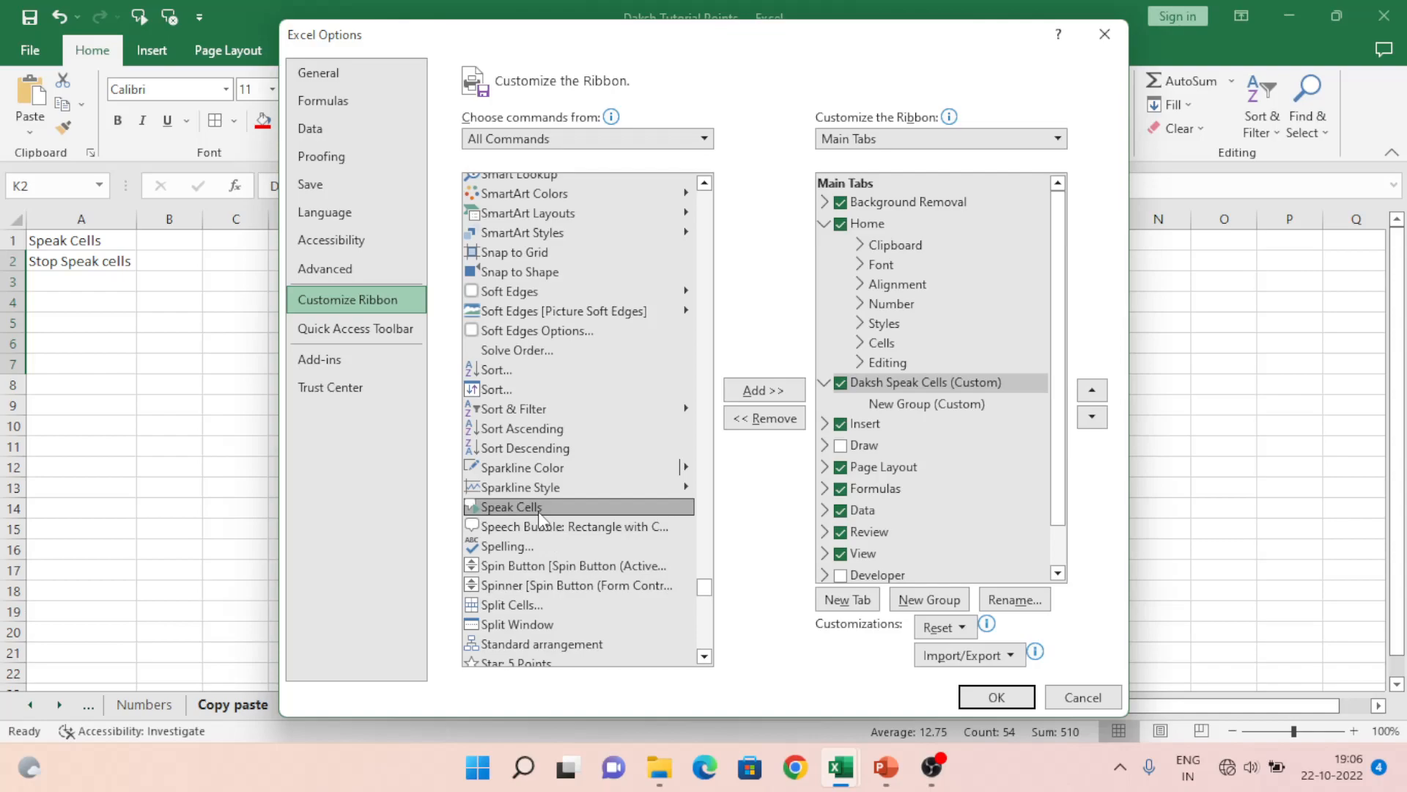
left_click(762, 392)
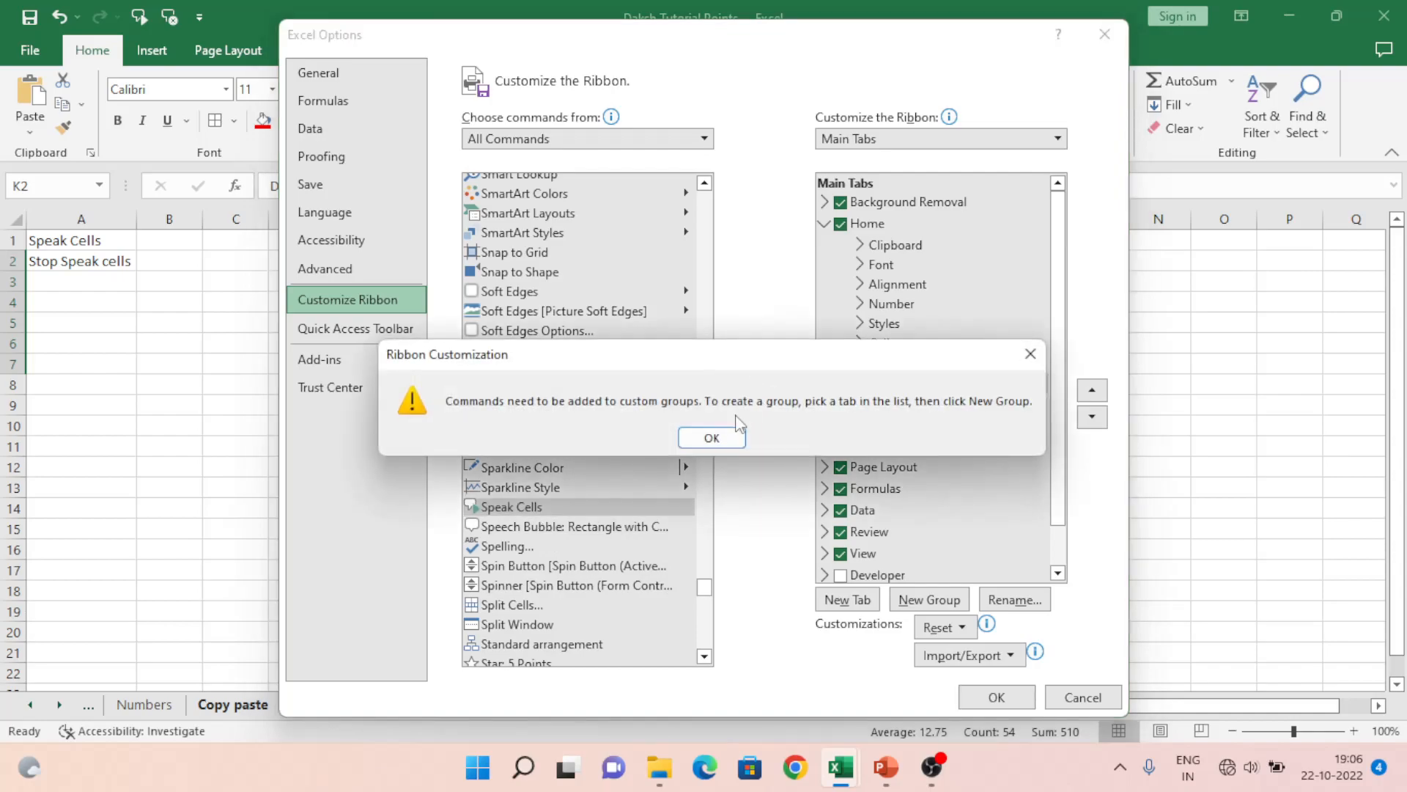
left_click(712, 438)
left_click(912, 404)
left_click(912, 406)
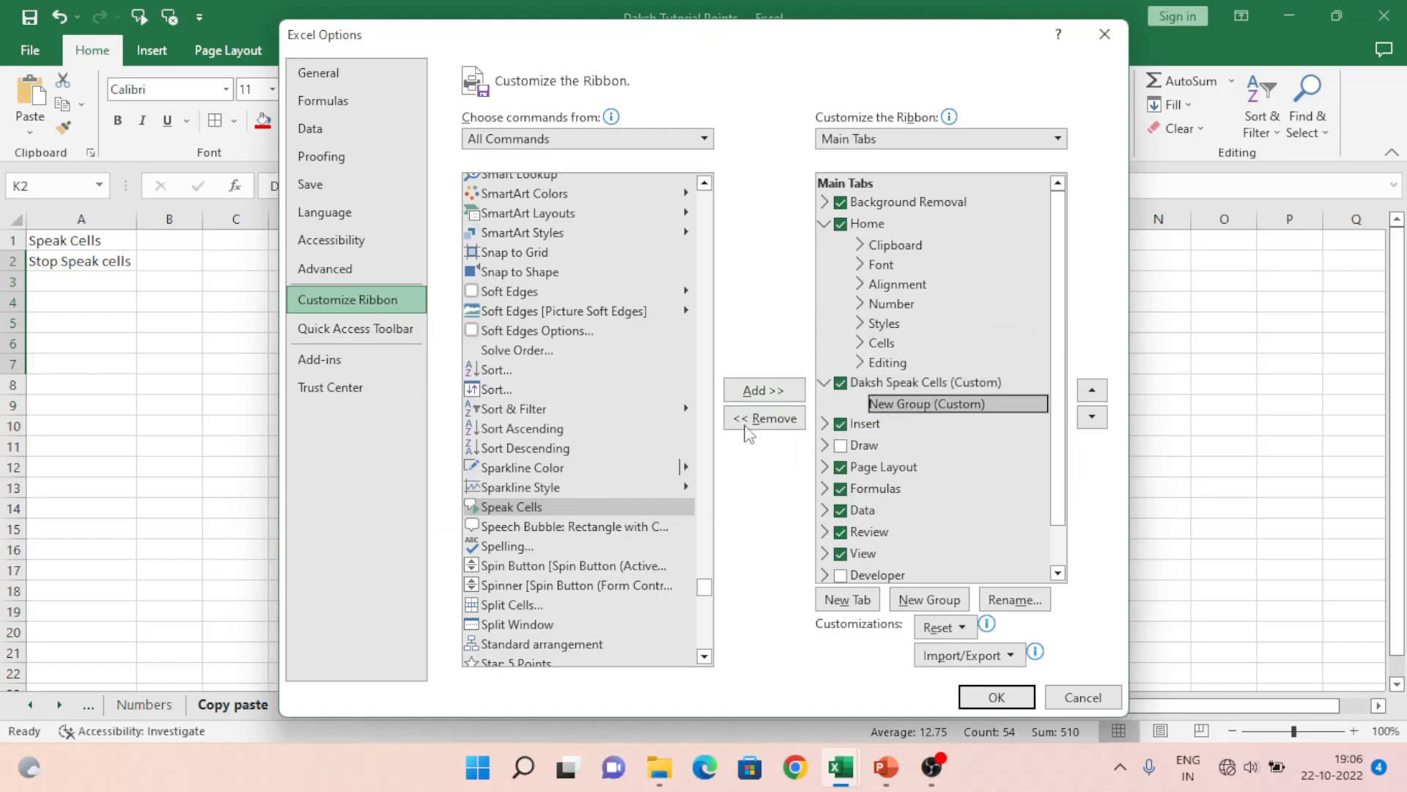
left_click(751, 396)
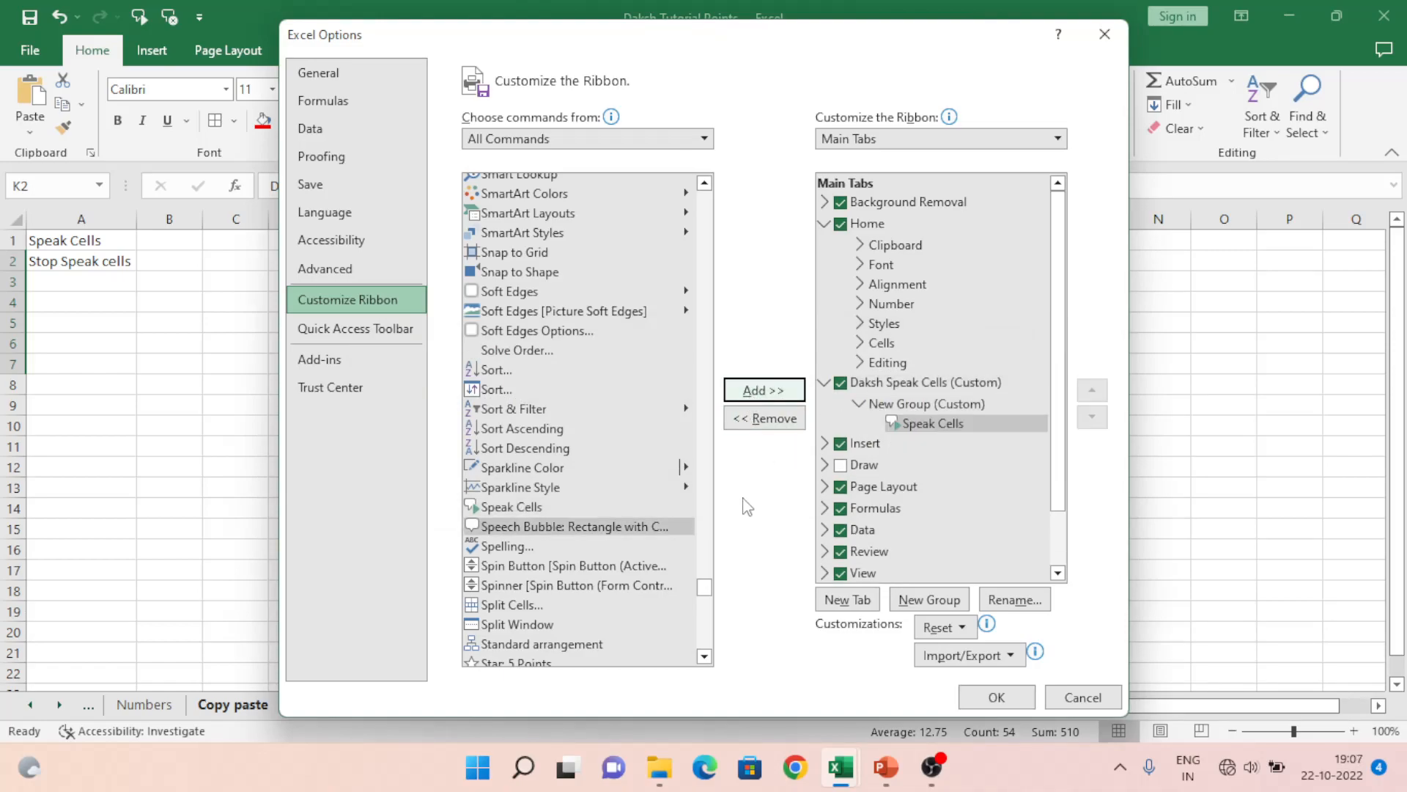
- Add the Stop Speaking command for Speak Cells to the same custom group, then apply the customization and show the new tab
left_click(704, 657)
left_click(704, 657)
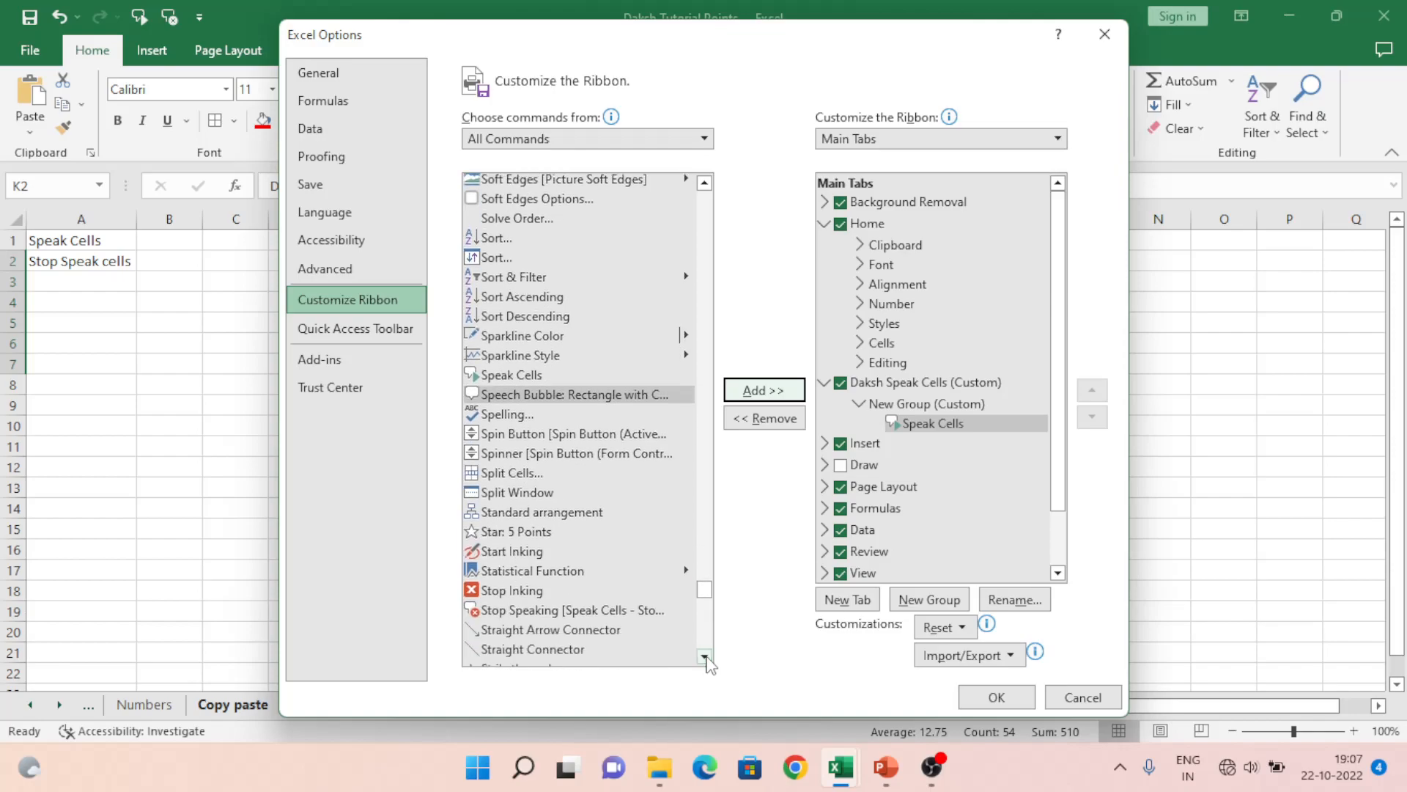
left_click(561, 609)
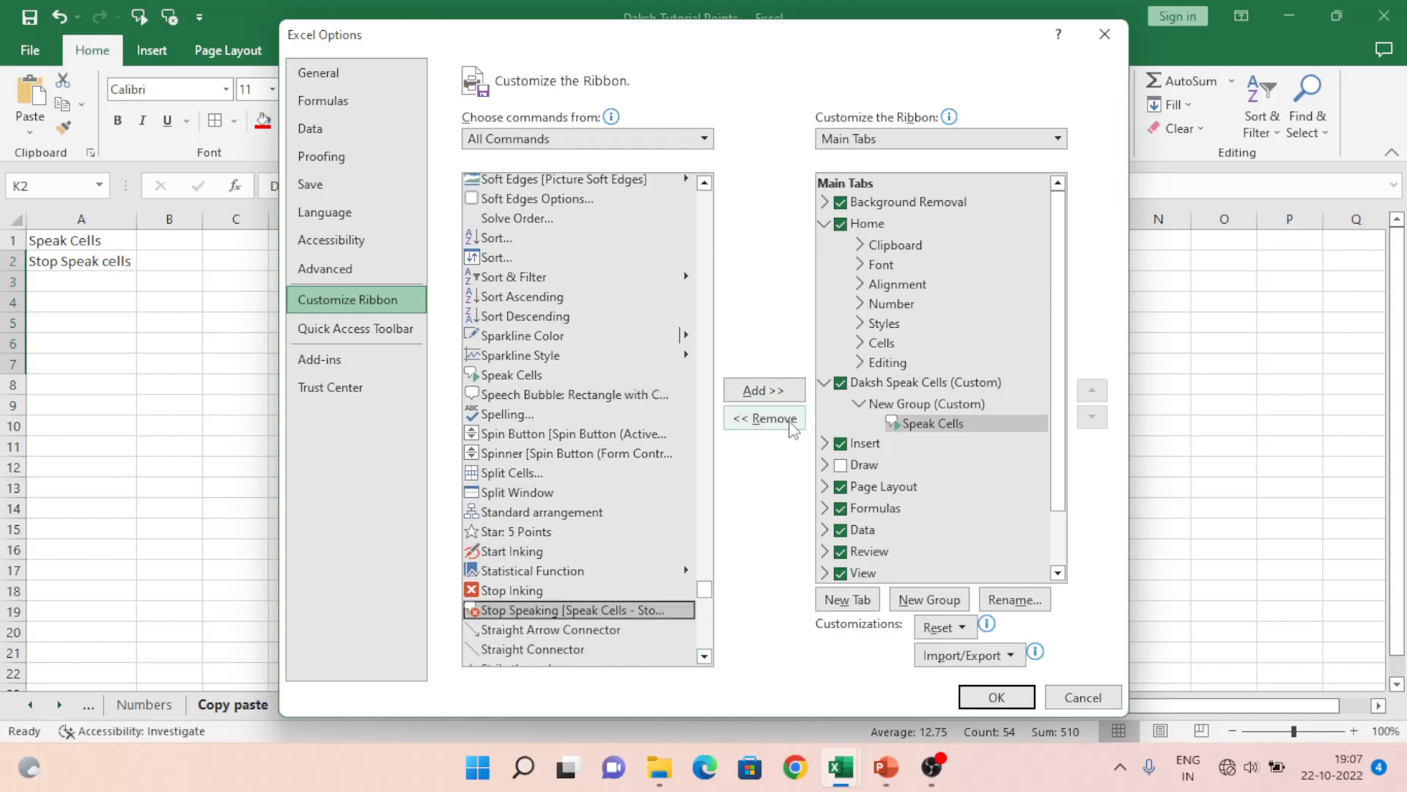
left_click(774, 394)
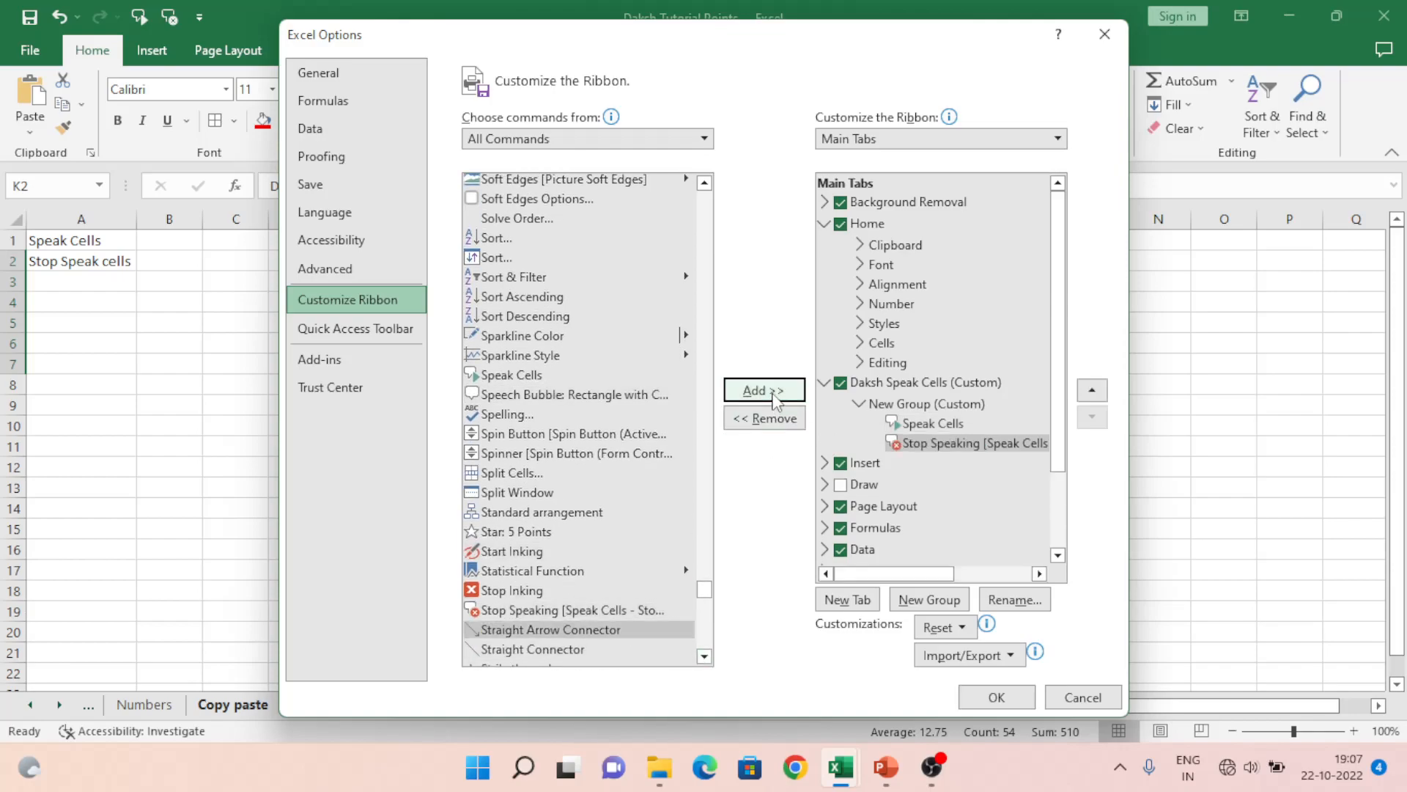
left_click(995, 700)
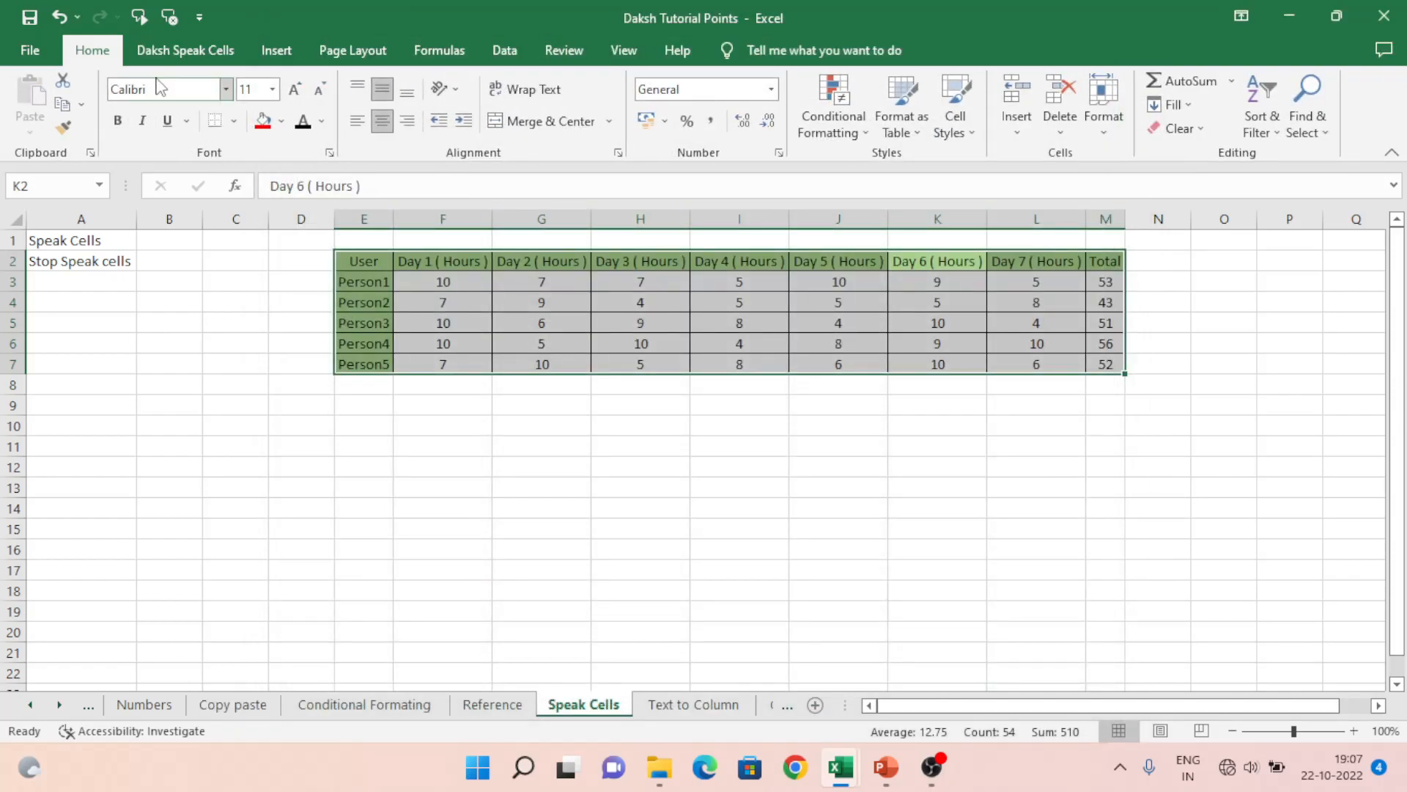
left_click(160, 57)
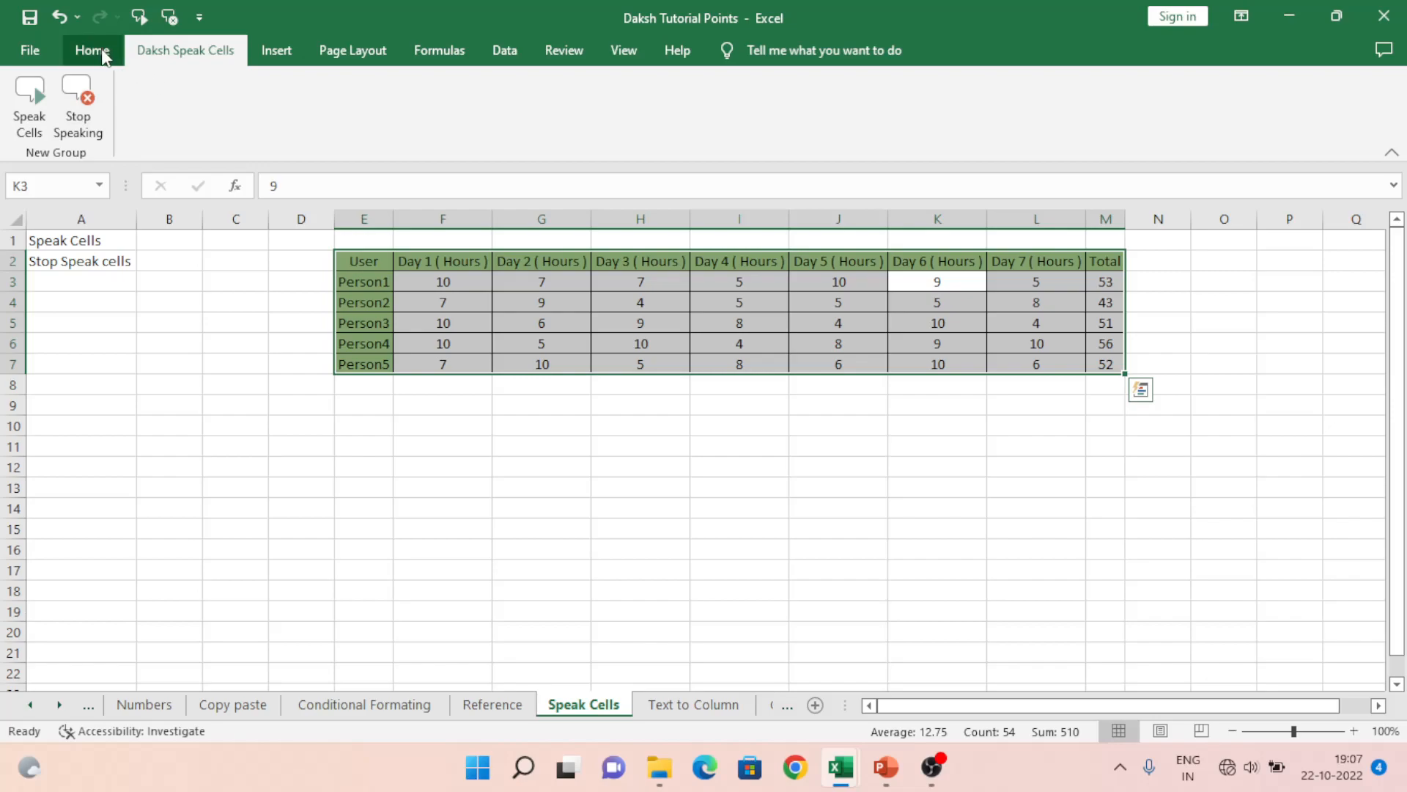
- Remove the custom Daksh Speak Cells tab from the ribbon and select cell G2
left_click(29, 49)
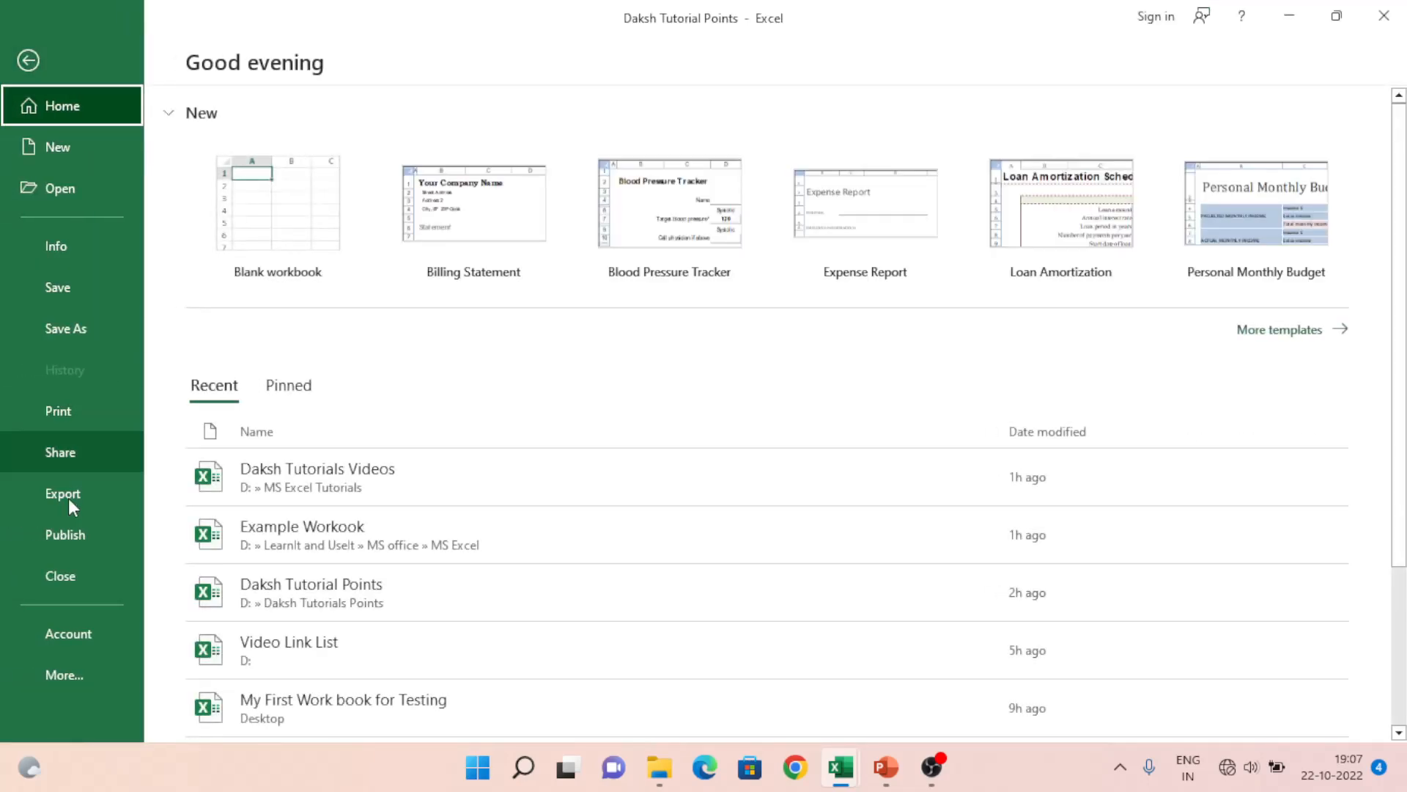
left_click(70, 671)
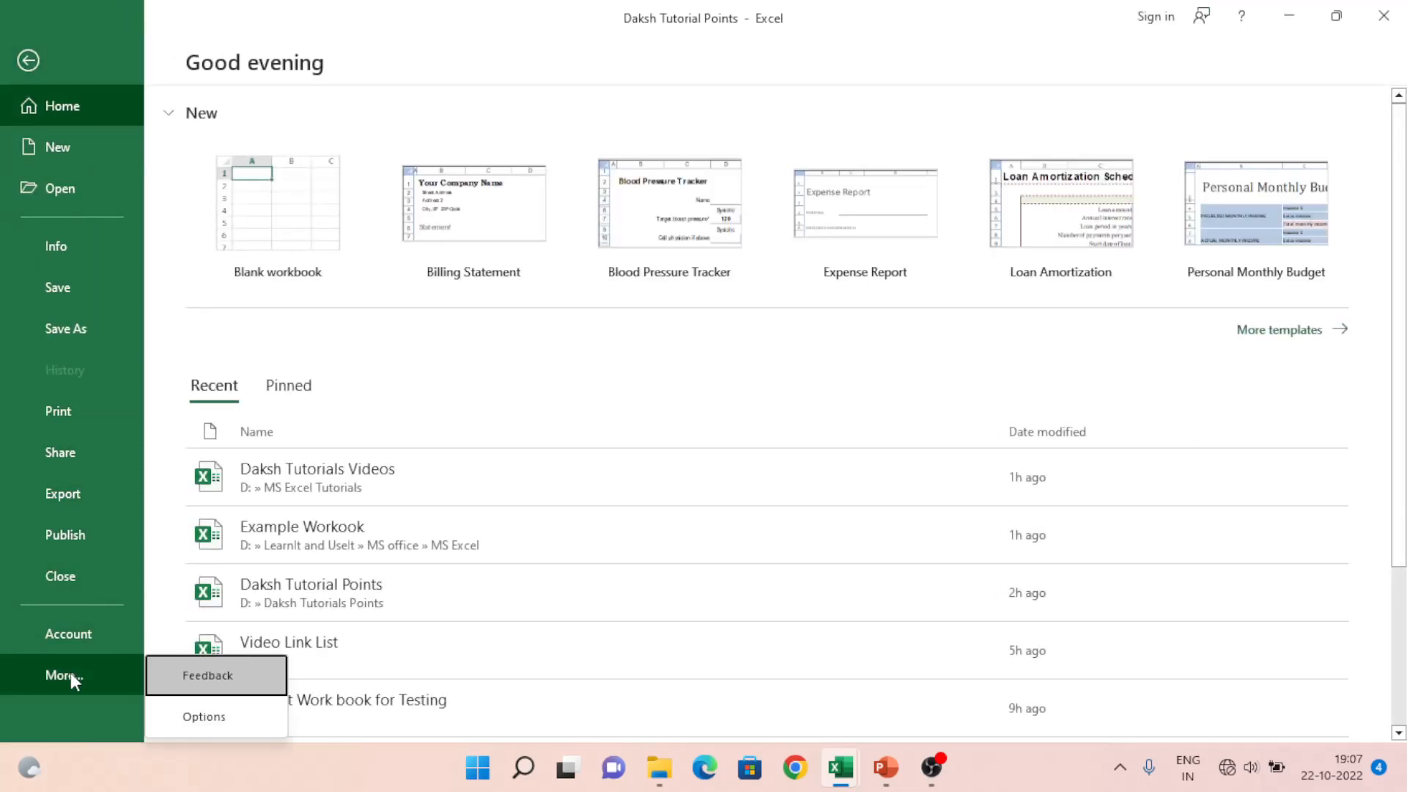
left_click(219, 722)
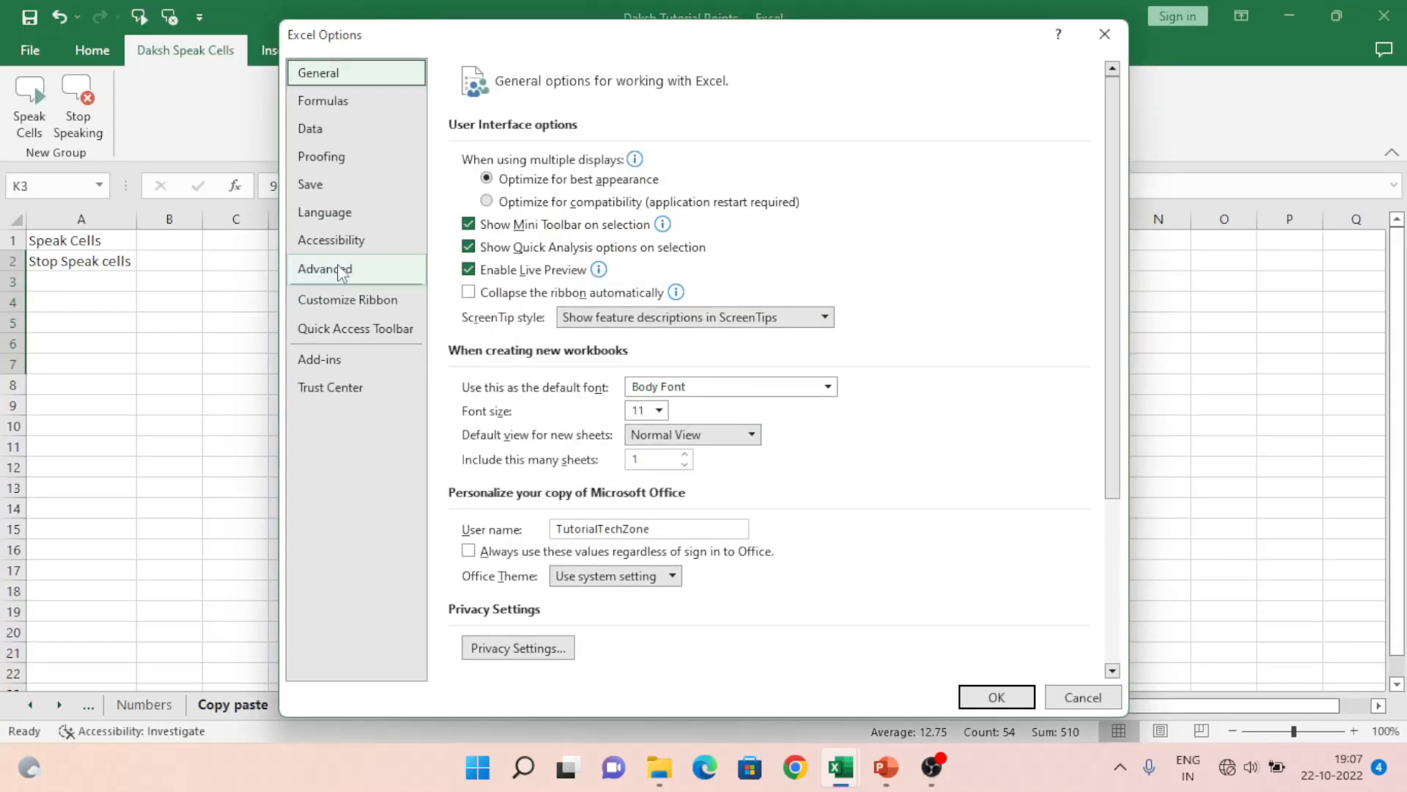
left_click(354, 300)
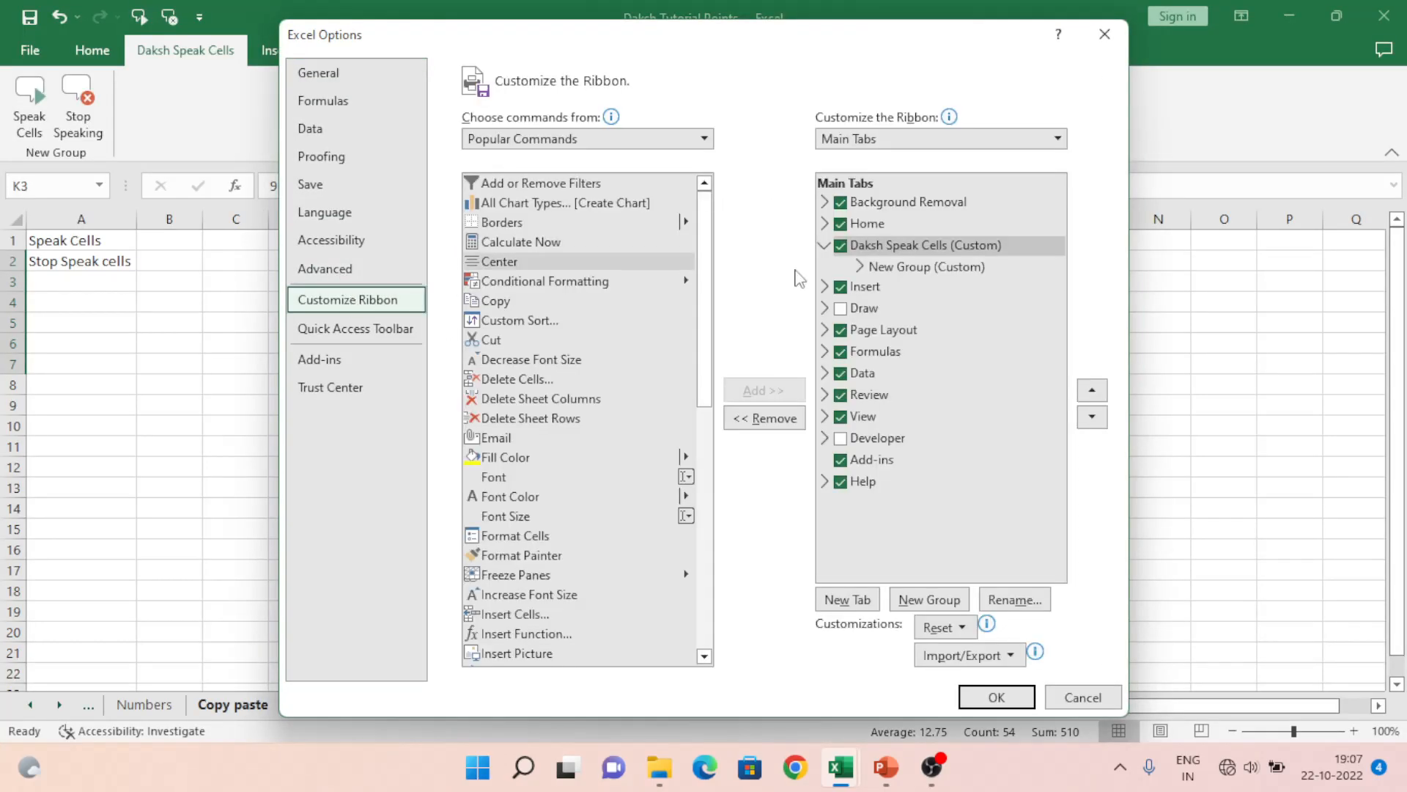
left_click(943, 246)
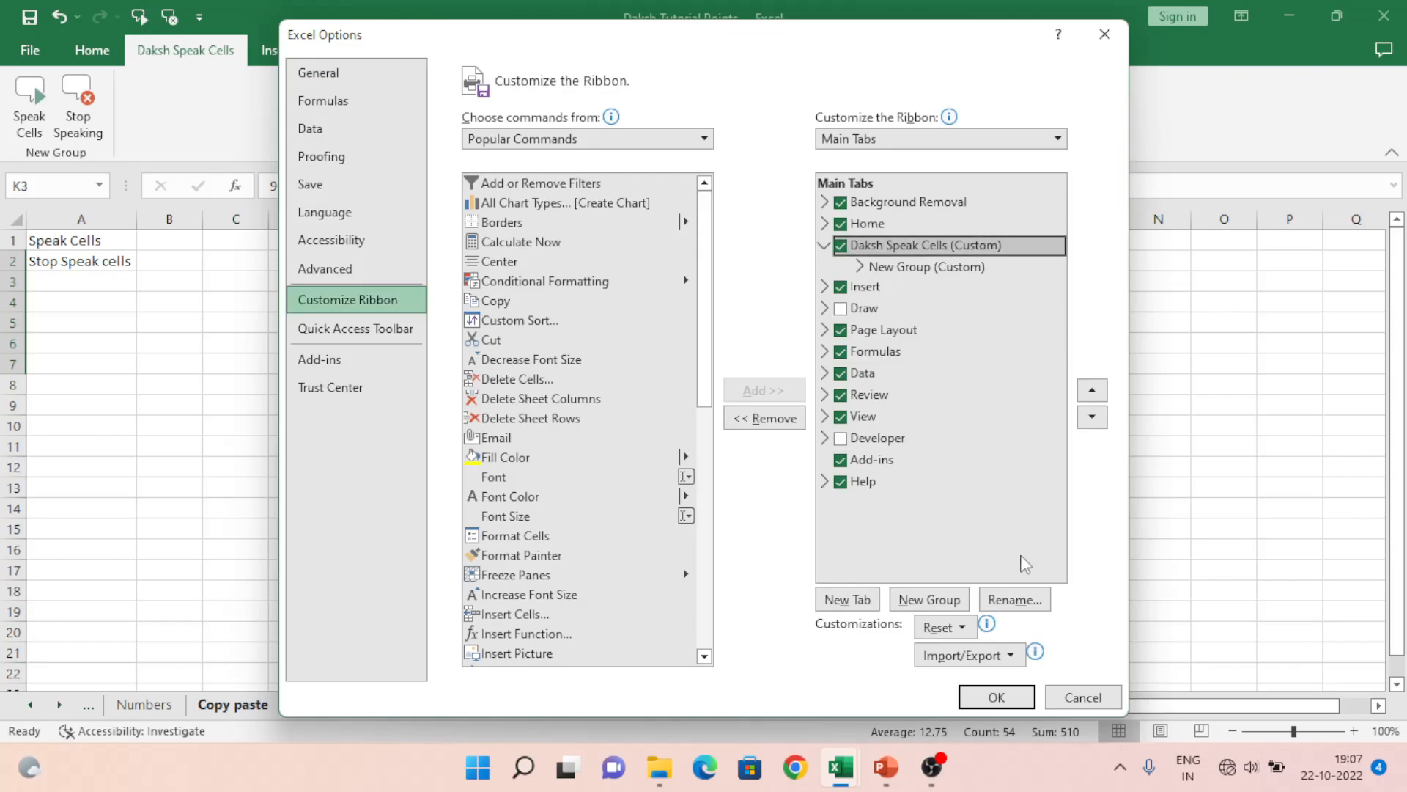
right_click(916, 242)
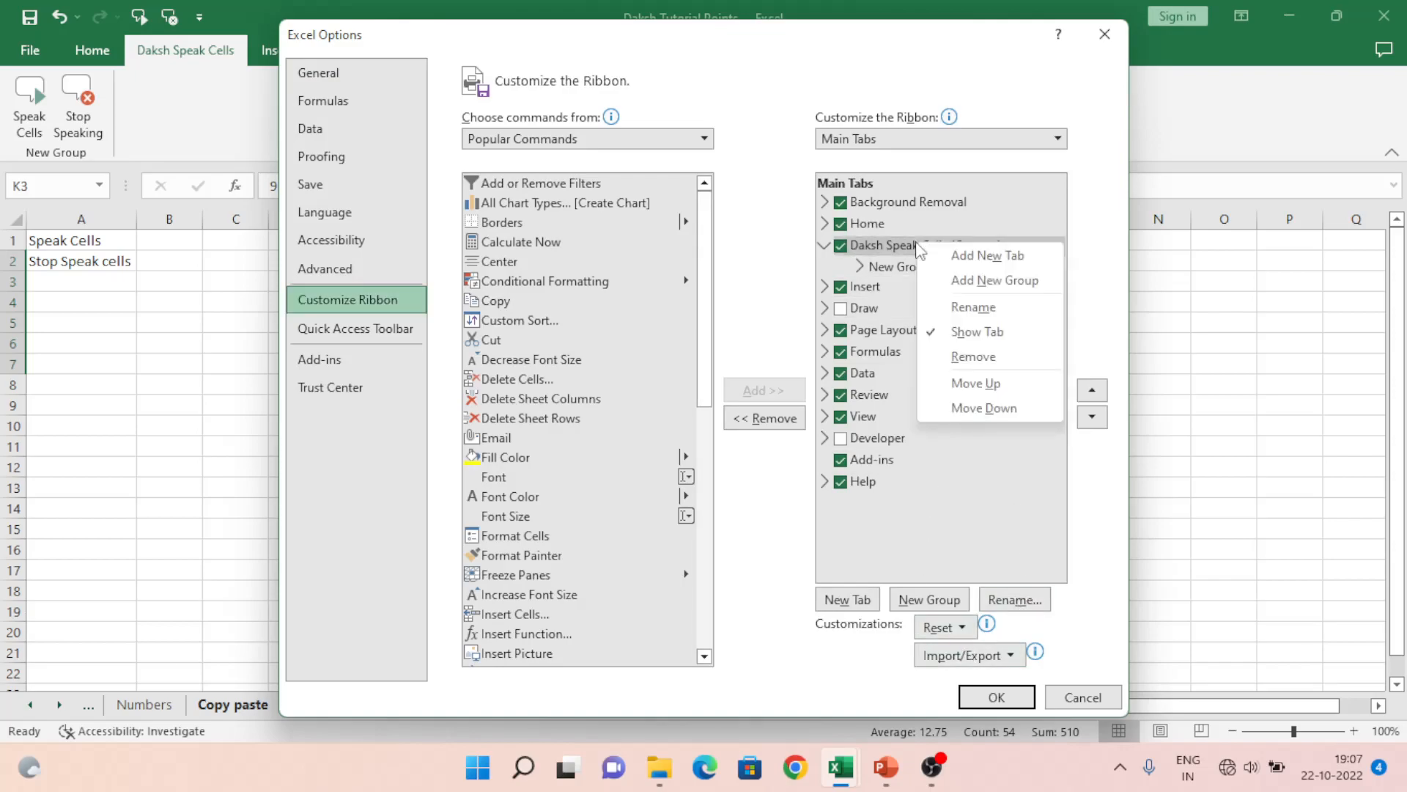
left_click(981, 356)
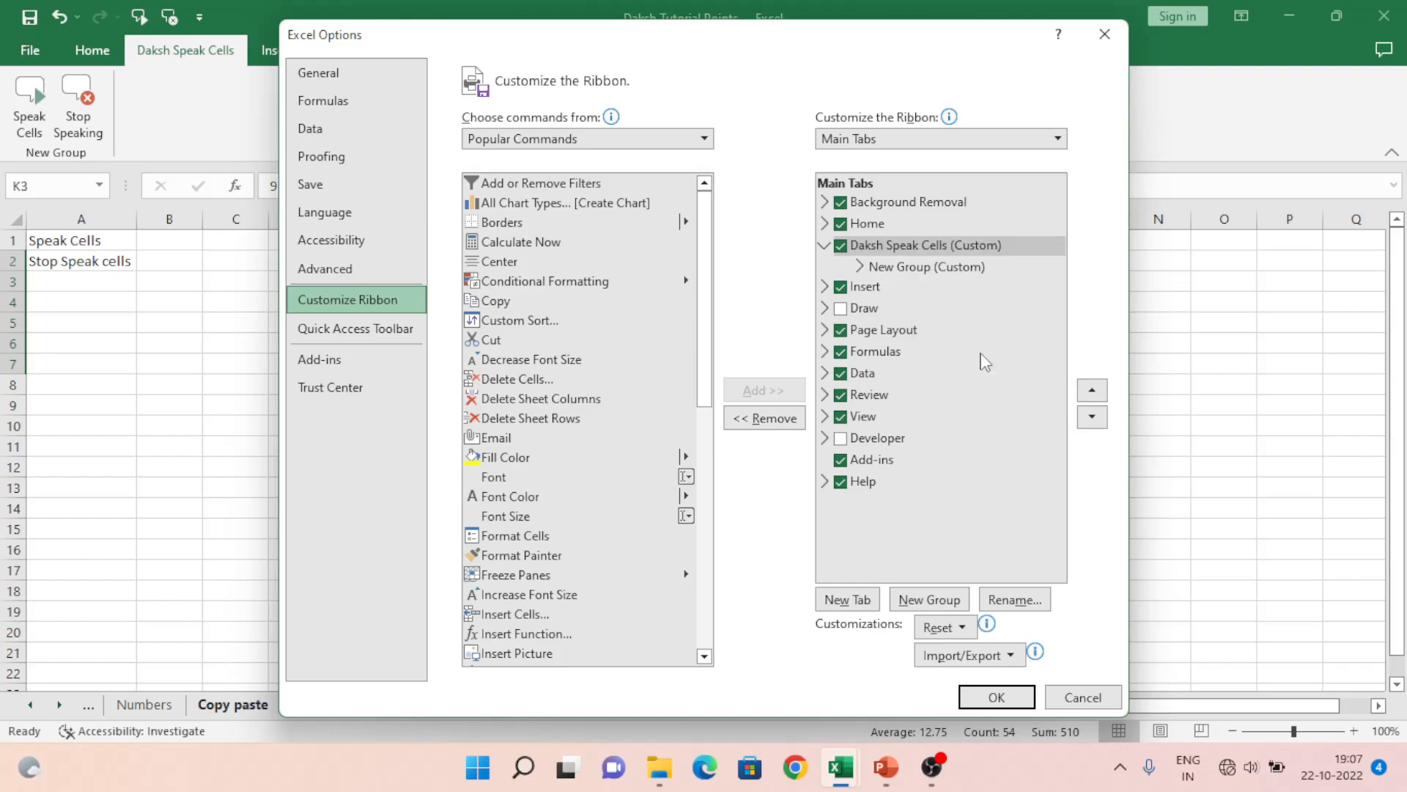
left_click(996, 697)
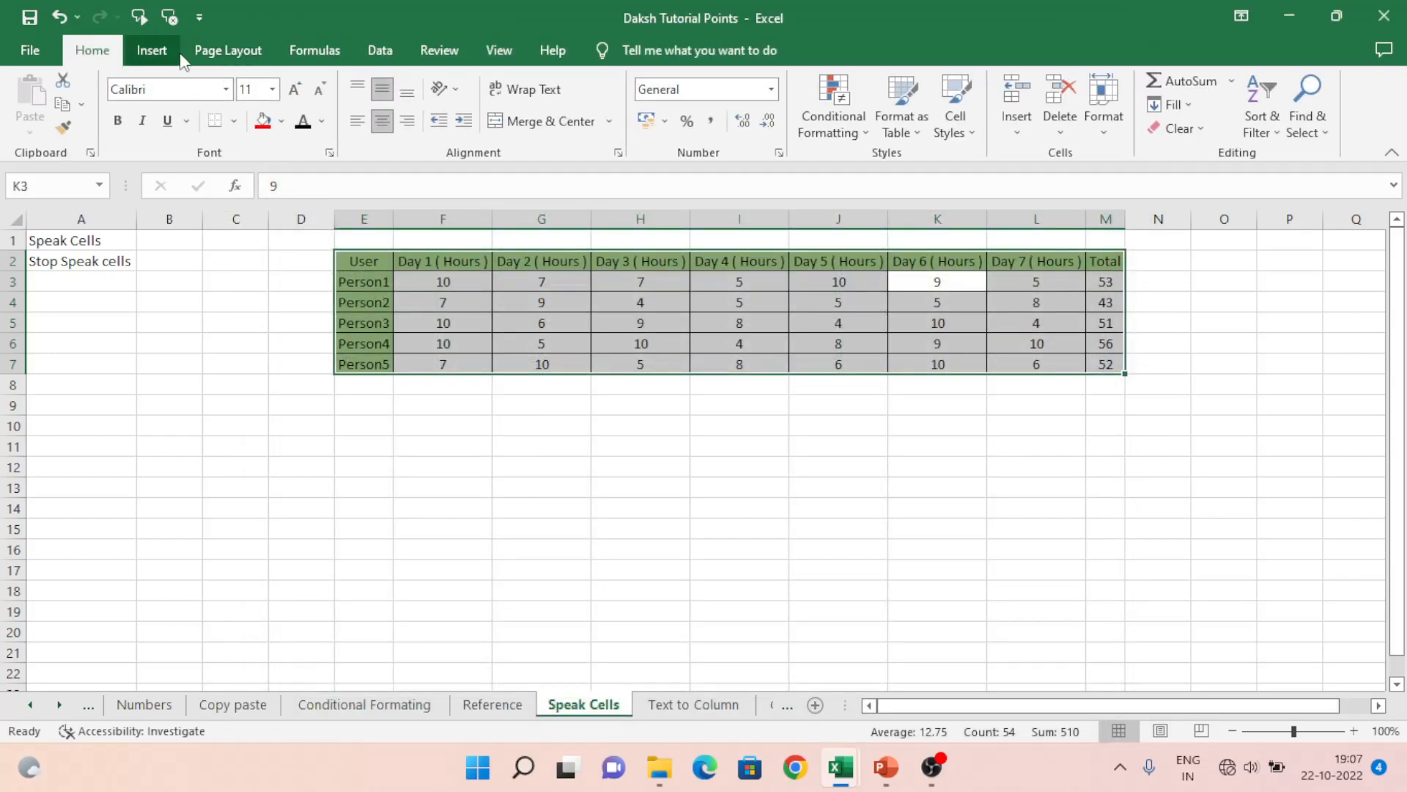
left_click(508, 268)
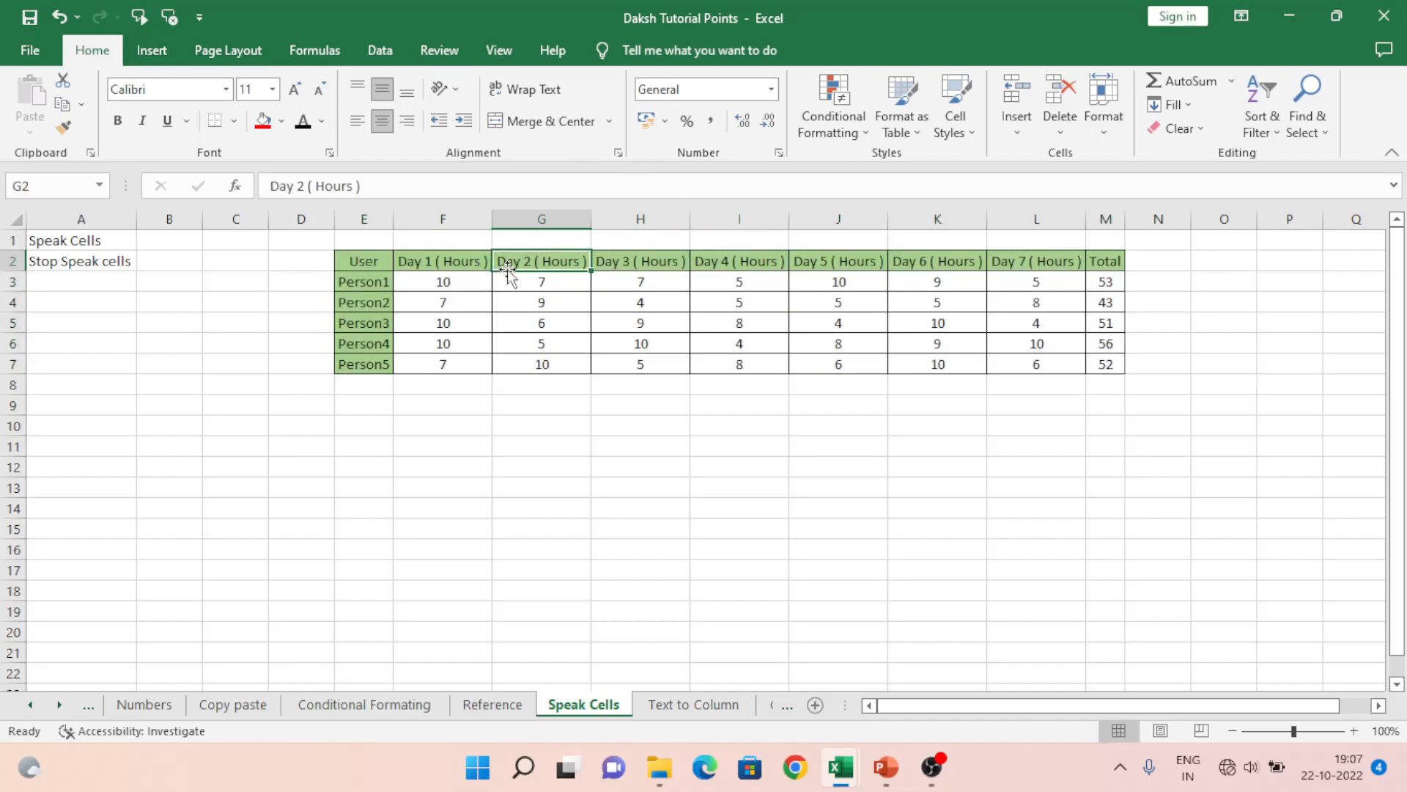